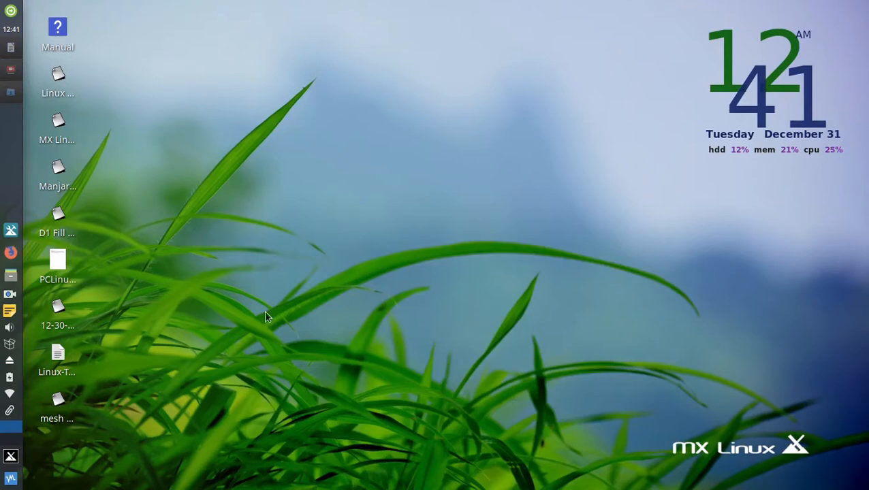
# Launch VirtualBox, position its window, start a new machine, then bring the Downloads folder forward.
pyautogui.click(12, 479)
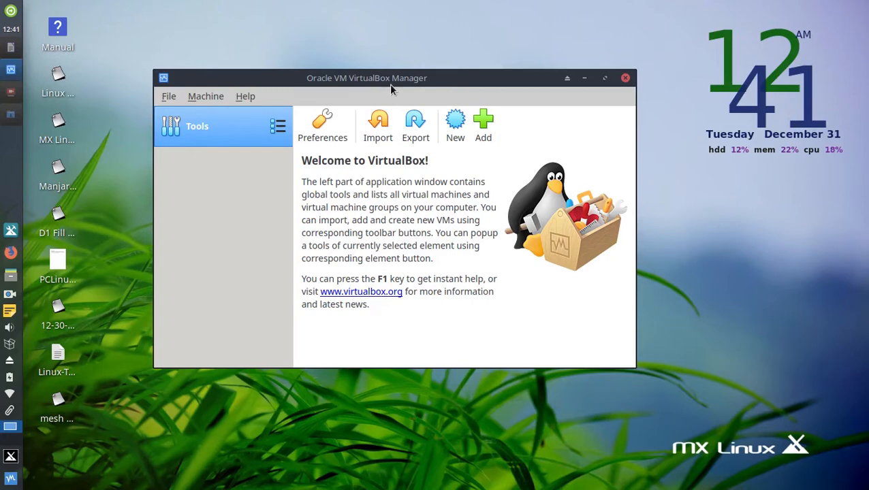
pyautogui.moveTo(390, 84); pyautogui.dragTo(428, 107)
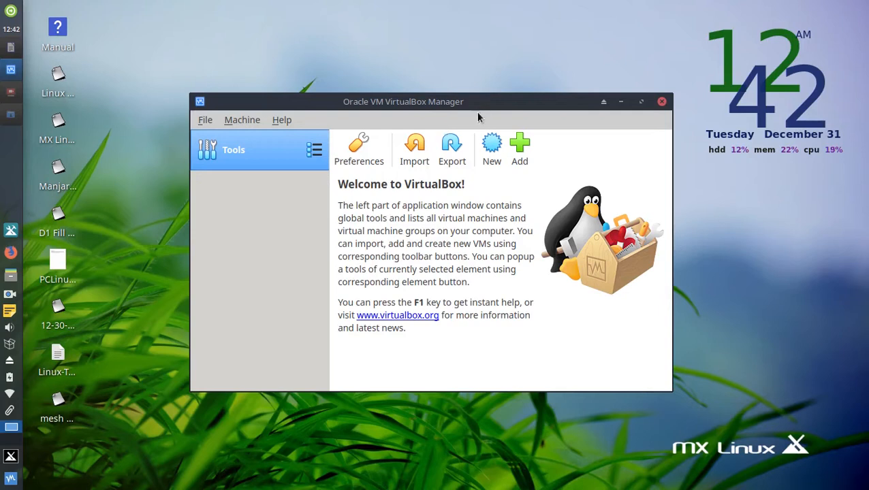
pyautogui.moveTo(483, 107); pyautogui.dragTo(475, 95)
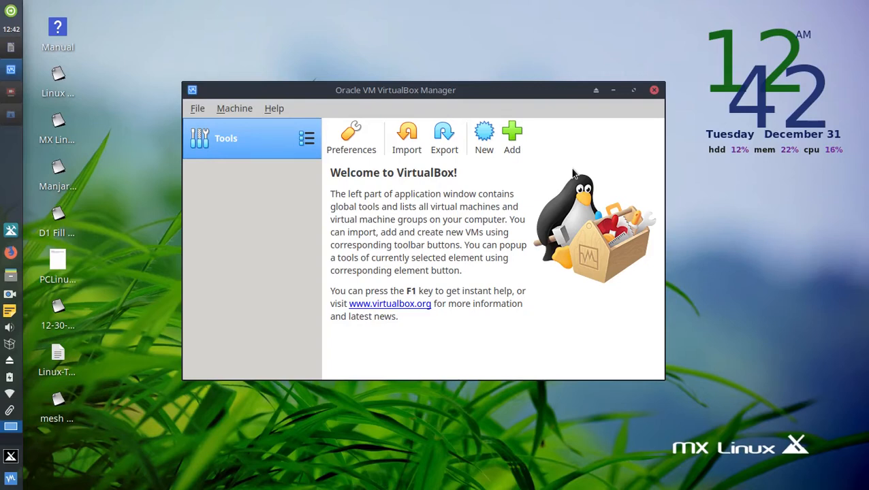
pyautogui.moveTo(495, 89); pyautogui.dragTo(516, 75)
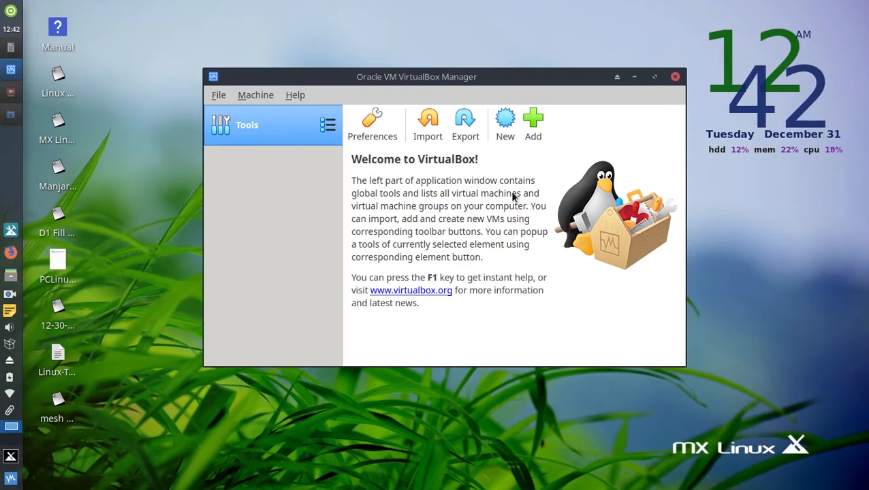
pyautogui.click(507, 135)
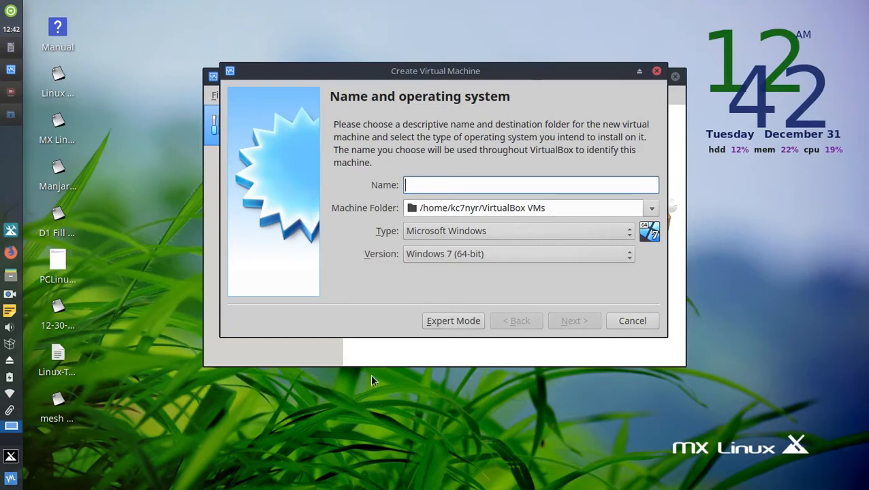
pyautogui.click(9, 93)
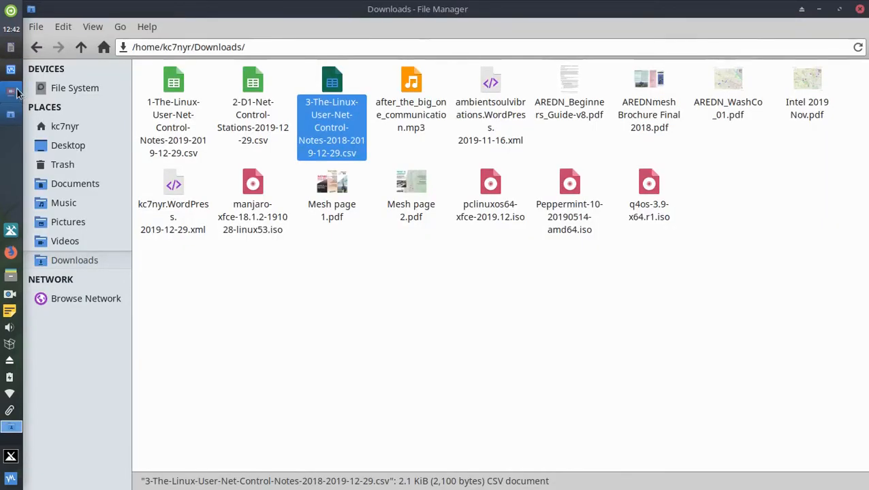
# Switch to the PCLinuxOS.odt Writer document with the 'Manjaro Linux' heading.
pyautogui.click(10, 47)
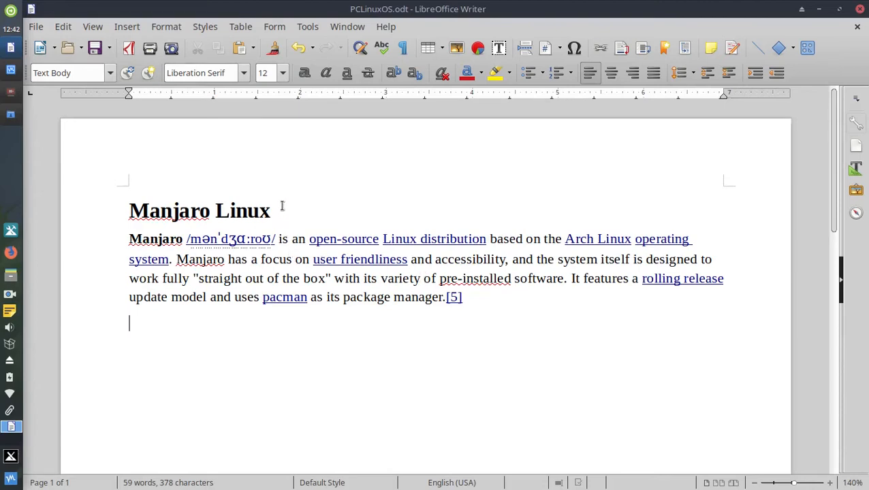
# Select the 'Manjaro Linux' heading, then minimise the Writer window.
pyautogui.moveTo(279, 206); pyautogui.dragTo(132, 195)
pyautogui.hotkey('ctrl', 'c')
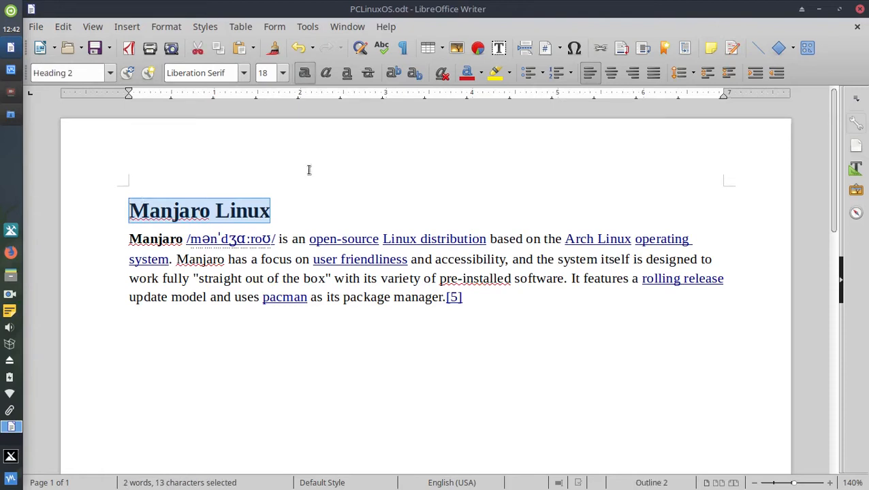
pyautogui.click(818, 11)
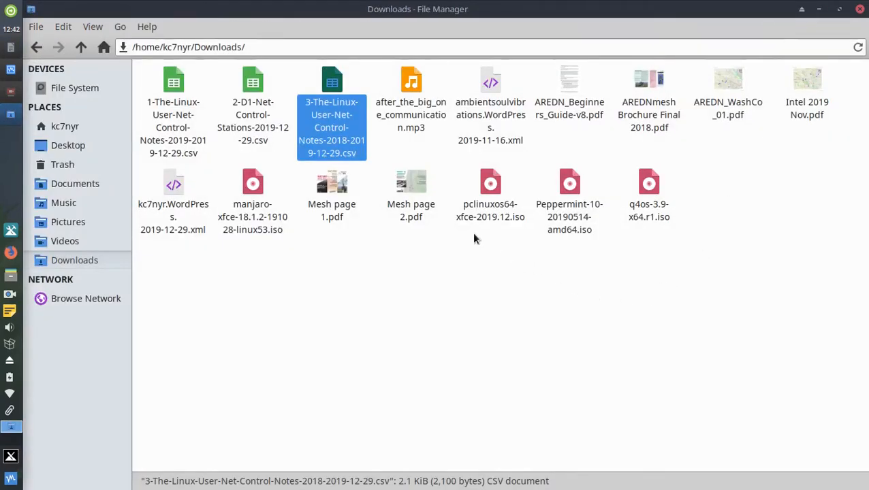
# Minimise the Downloads file manager and screen recorder to reveal the Create Virtual Machine wizard.
pyautogui.click(149, 128)
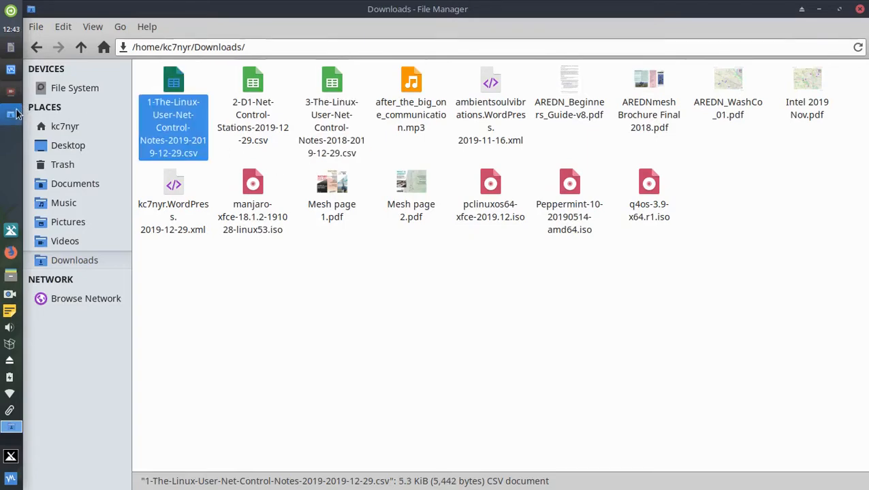
pyautogui.click(17, 115)
pyautogui.click(21, 118)
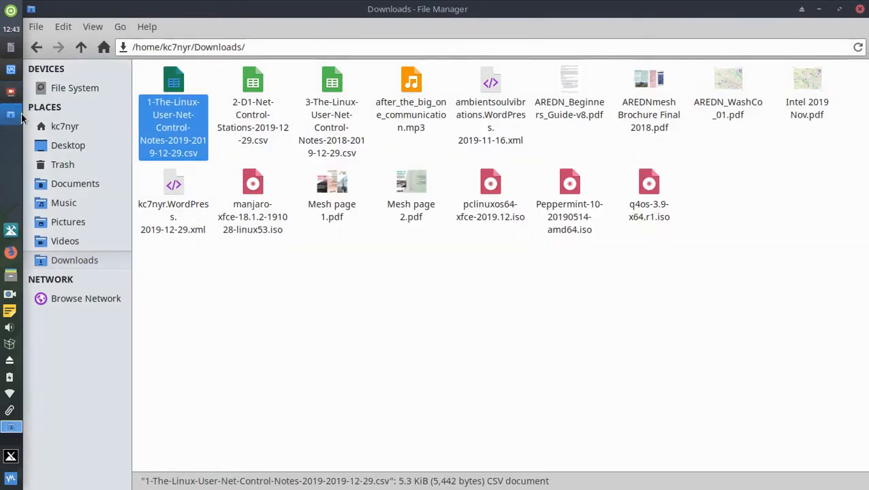
pyautogui.click(818, 8)
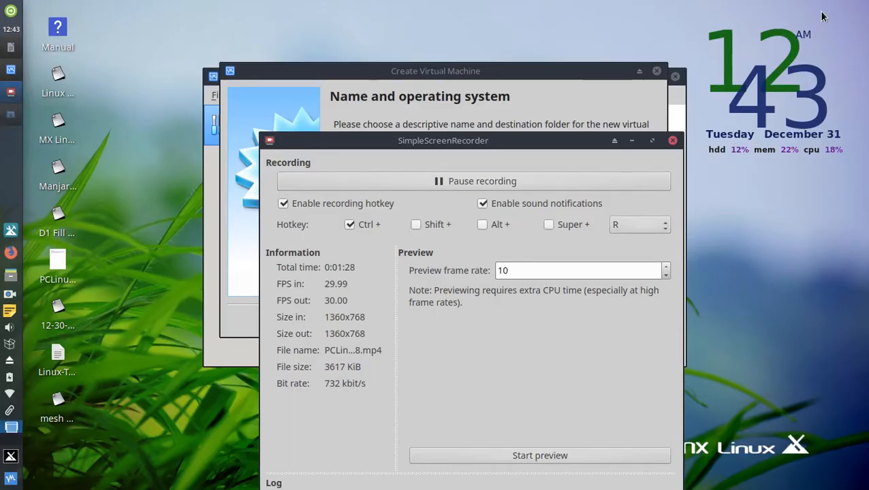
pyautogui.click(632, 140)
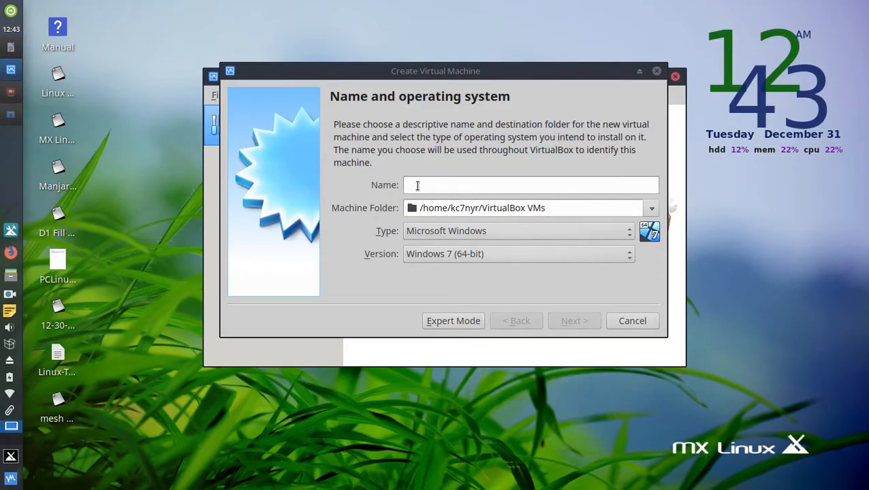
# Name the machine 'Manjaro Linux', keep type Linux and version Mandriva (64-bit), and continue.
pyautogui.click(418, 185)
pyautogui.hotkey('ctrl', 'v')
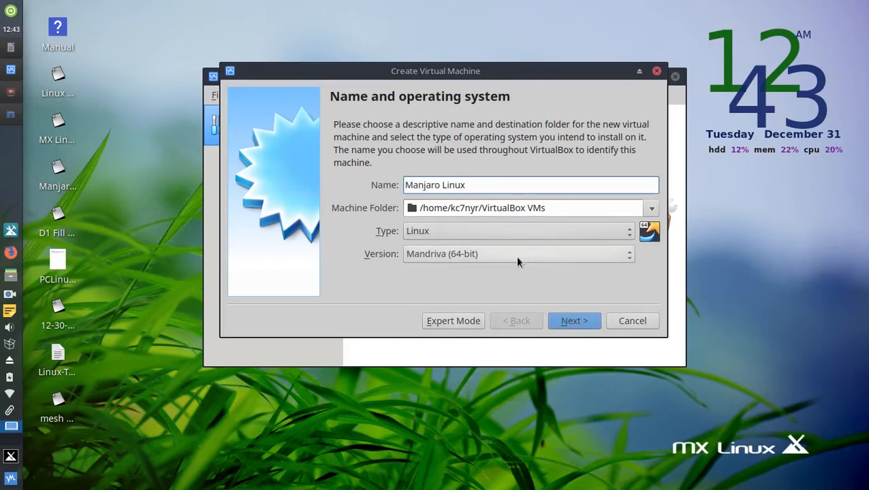
pyautogui.click(630, 259)
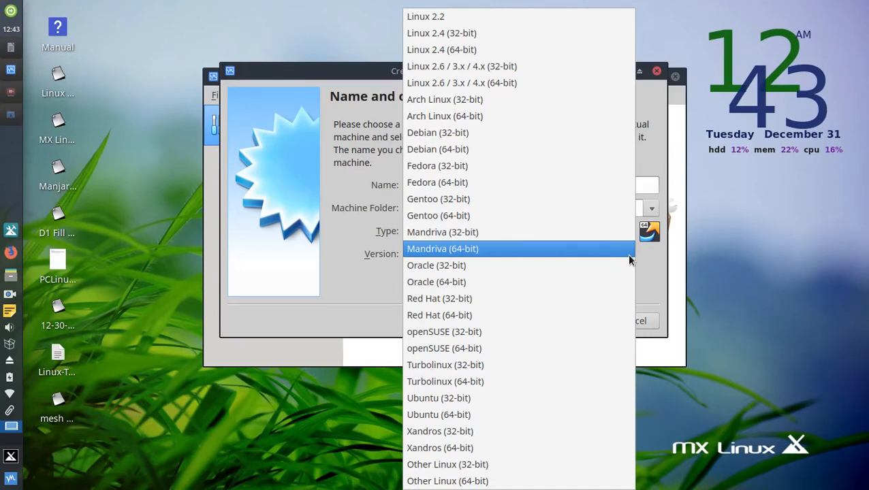
pyautogui.click(629, 256)
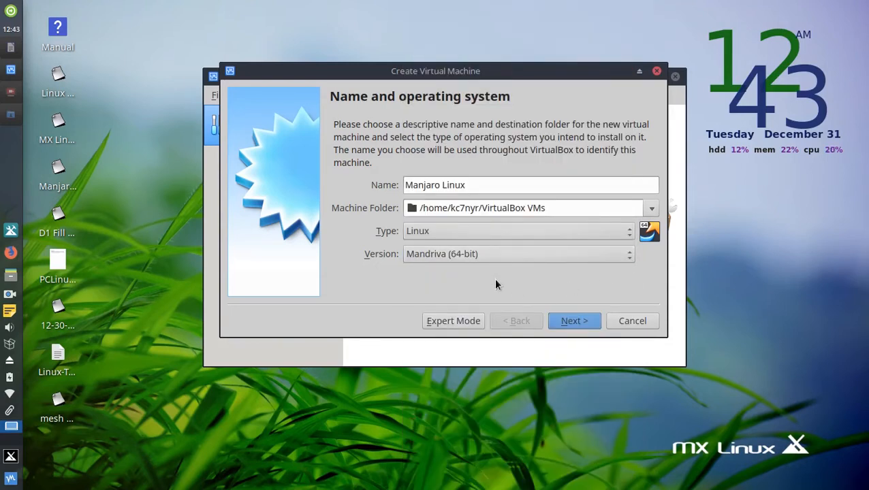
pyautogui.click(569, 324)
# Close the Downloads file manager and set the machine's memory to 4241 MB.
pyautogui.moveTo(608, 73); pyautogui.dragTo(624, 151)
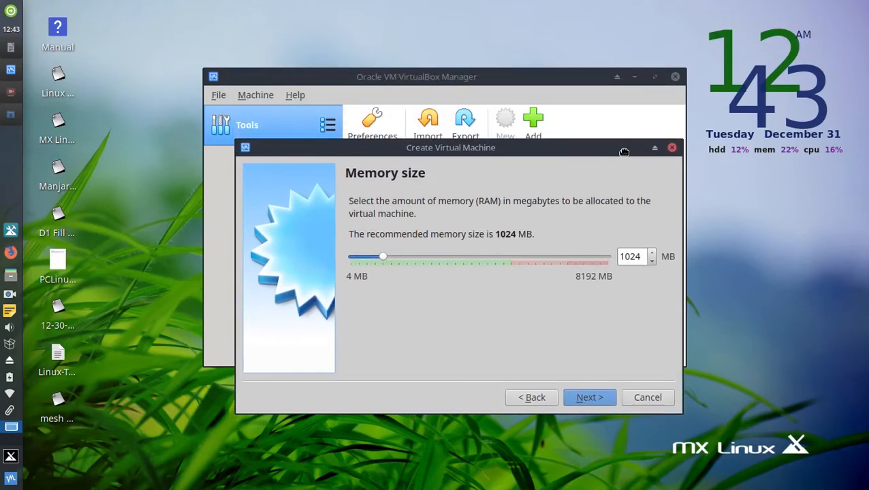
pyautogui.click(636, 77)
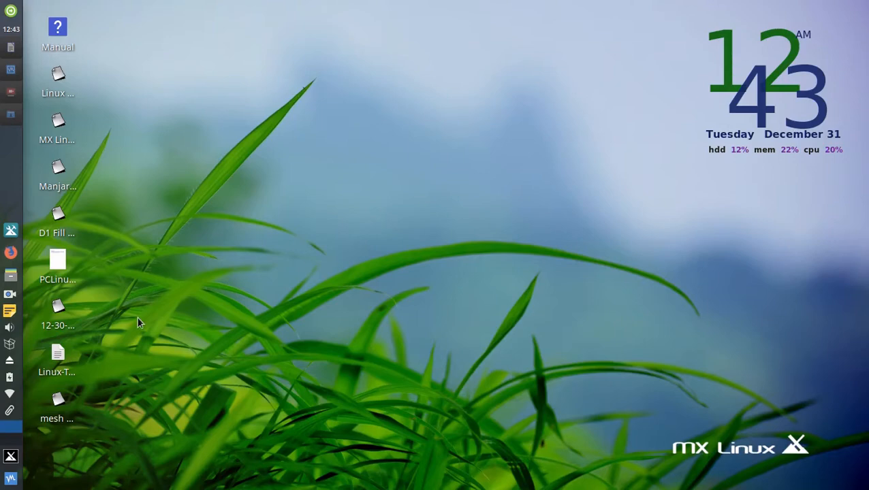
pyautogui.click(15, 114)
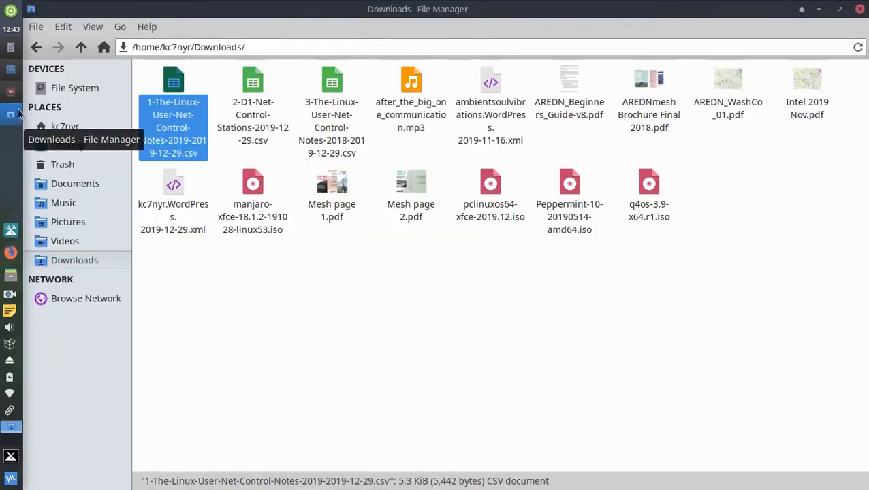
pyautogui.click(10, 69)
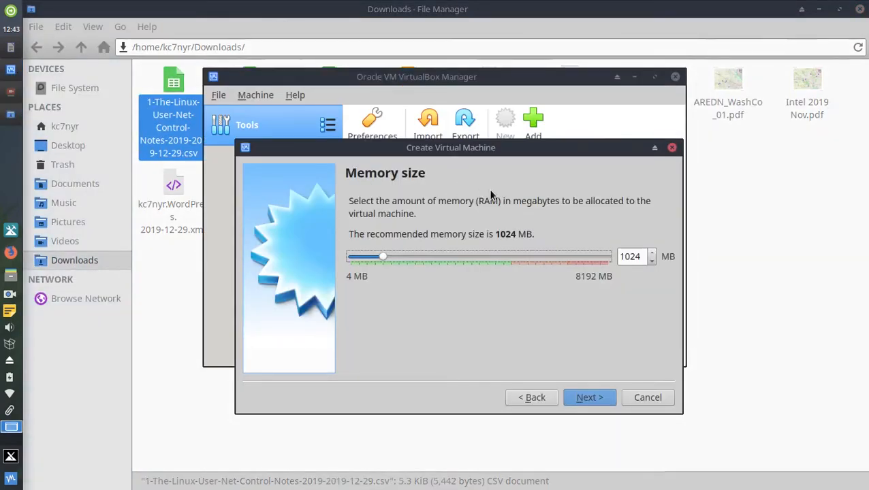
pyautogui.click(859, 18)
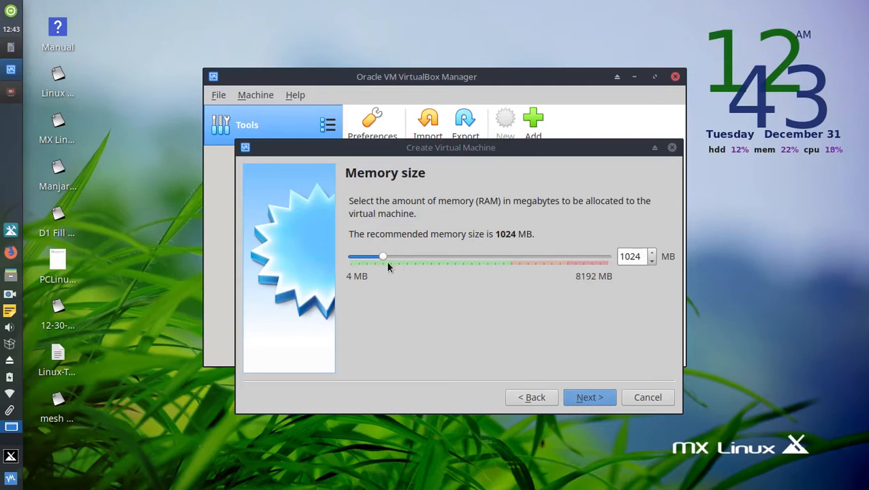
pyautogui.moveTo(383, 263); pyautogui.dragTo(486, 267)
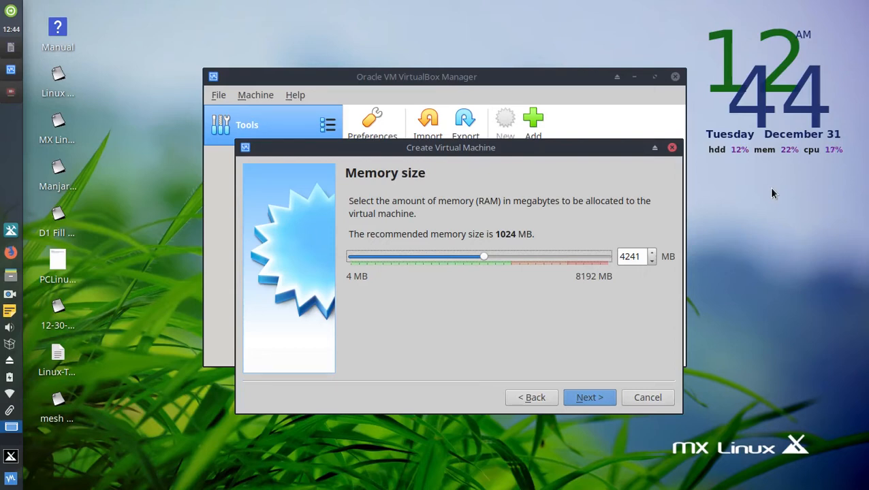
# Continue past memory and choose to create a new virtual hard disk now.
pyautogui.click(588, 397)
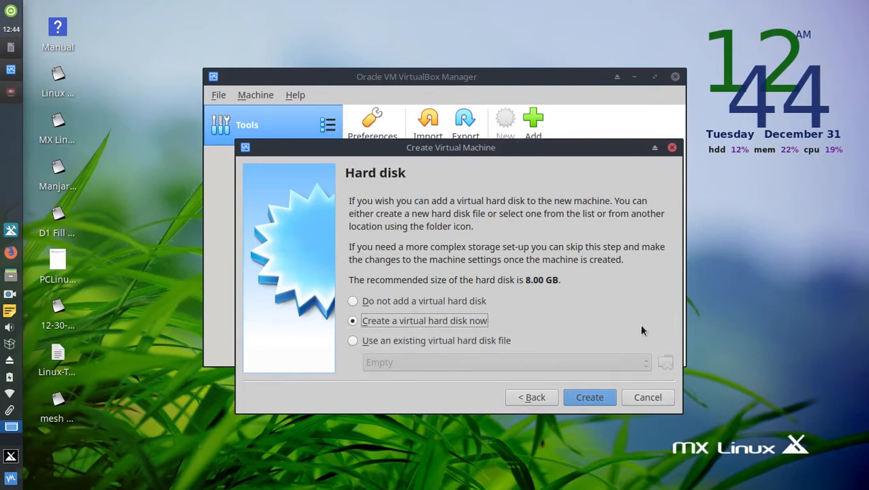
pyautogui.click(590, 398)
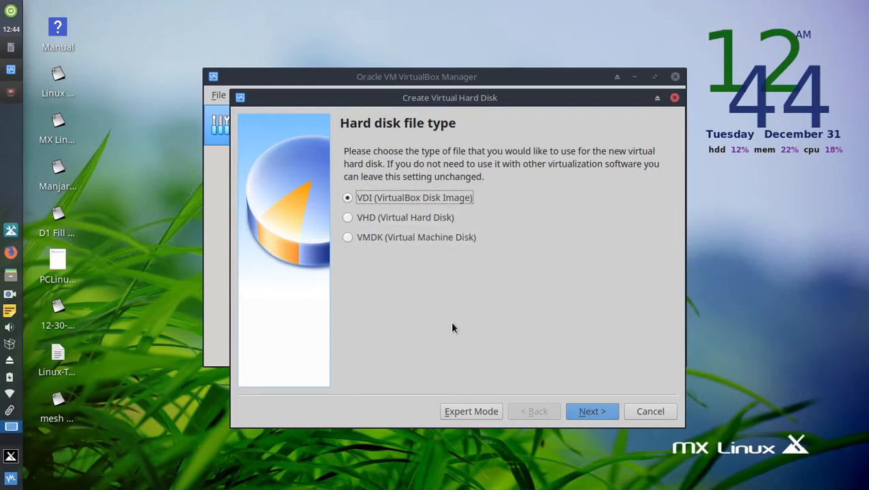
# Keep the VDI file type and Dynamically allocated storage for the new disk.
pyautogui.click(606, 419)
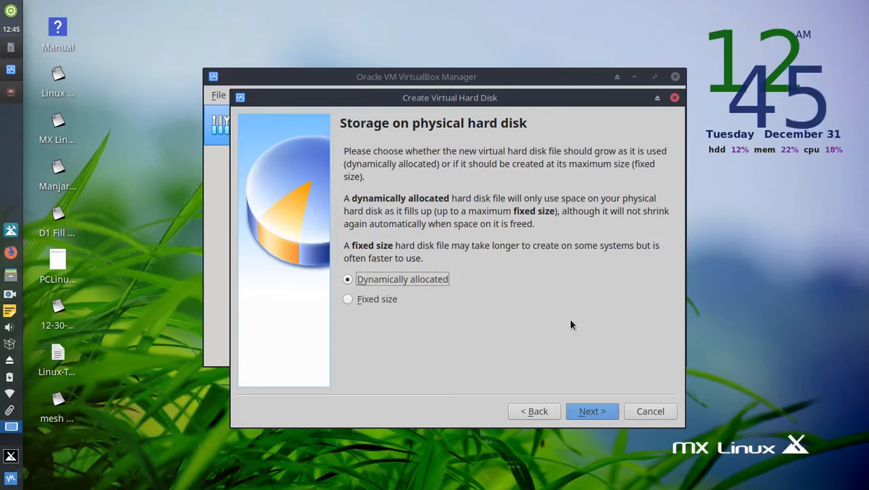
pyautogui.click(596, 412)
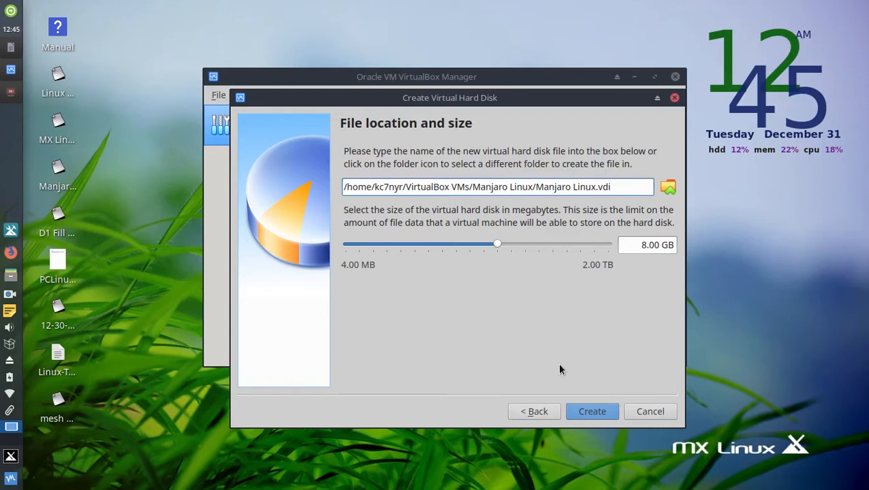
# Enlarge the virtual disk from 8.00 GB to 32.00 GB and create it.
pyautogui.moveTo(524, 249)
pyautogui.click(524, 247)
pyautogui.click(528, 248)
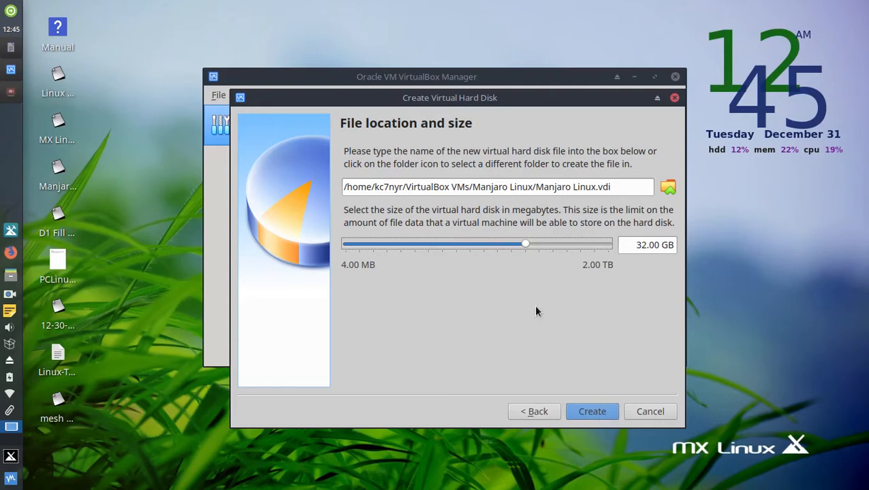
pyautogui.click(601, 413)
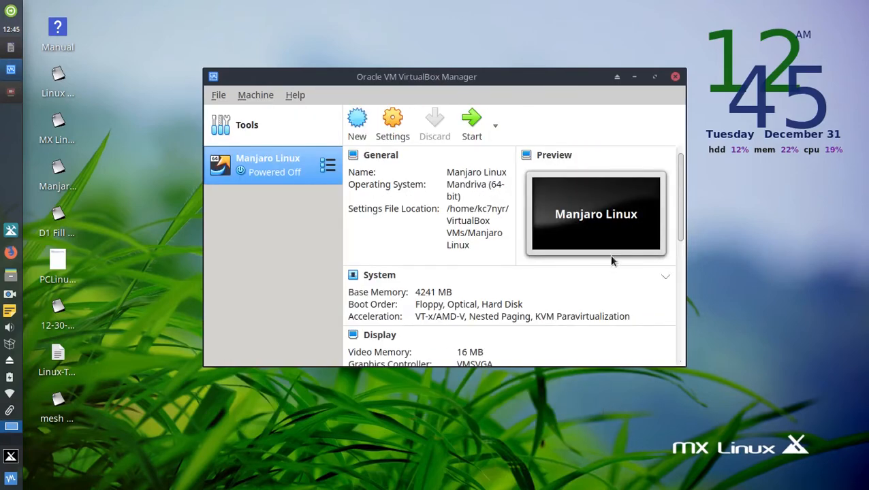
# Start the machine with manjaro-xfce-18.1.2-191028-linux53.iso from Downloads as its start-up disk.
pyautogui.click(471, 128)
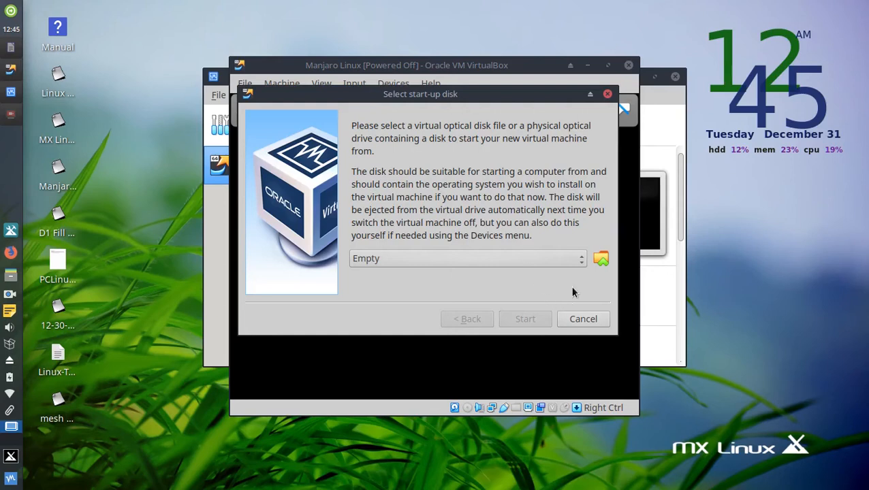
pyautogui.click(581, 266)
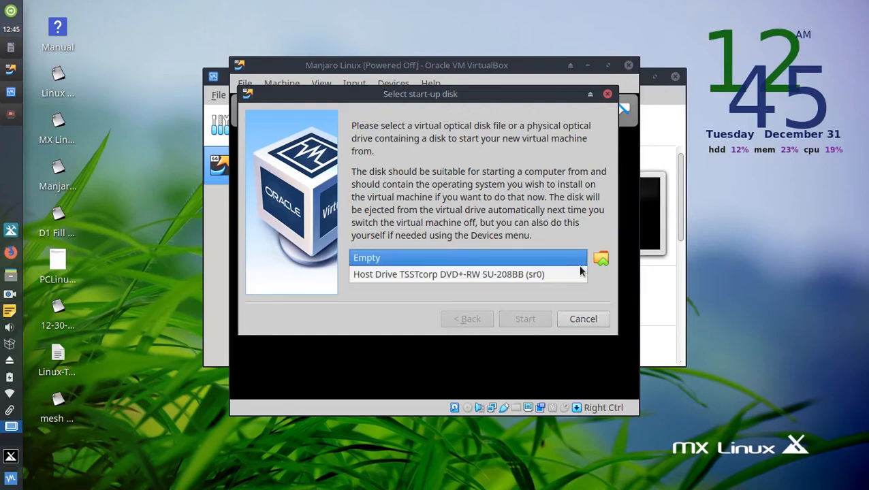
pyautogui.click(567, 218)
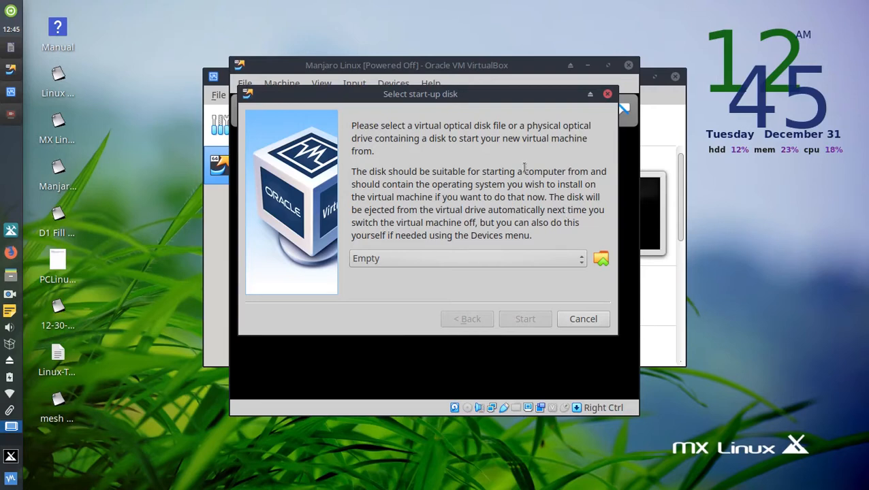
pyautogui.click(601, 260)
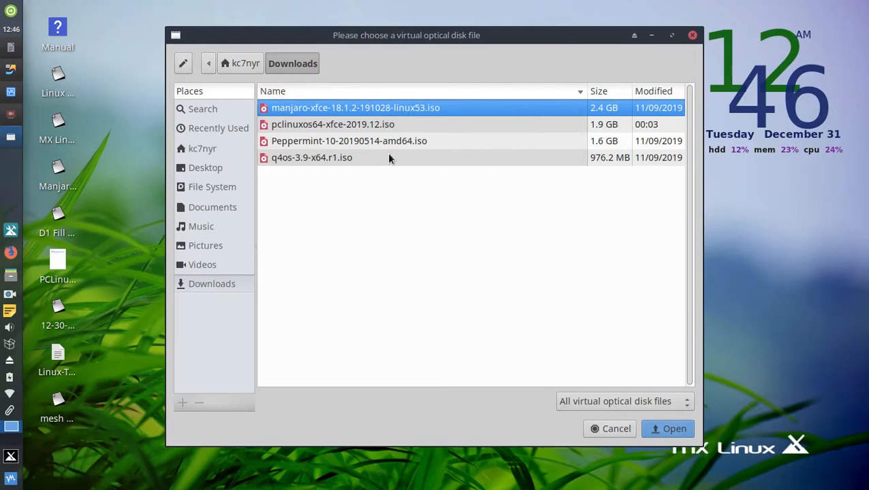
pyautogui.click(674, 430)
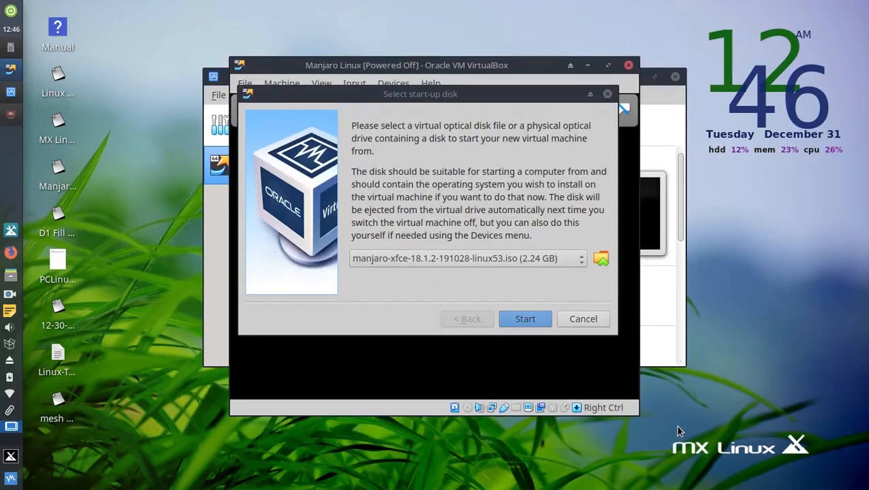
pyautogui.click(530, 324)
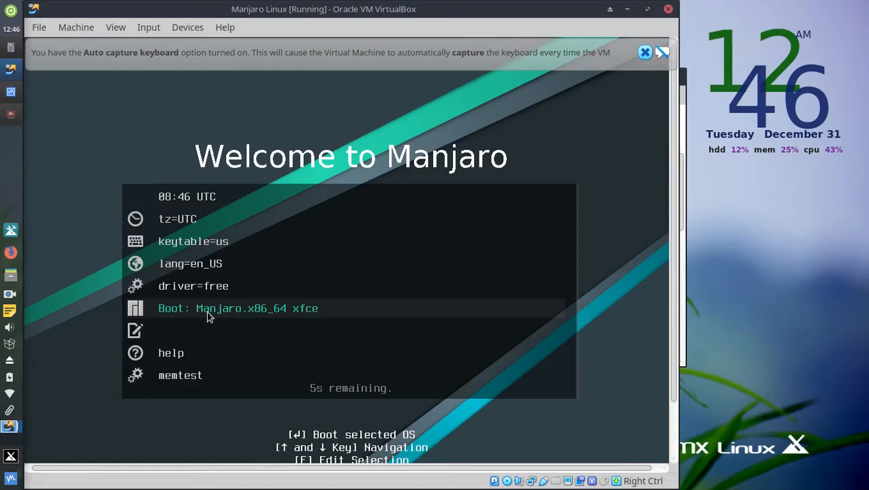
# Boot the Manjaro live entry, then dismiss the mouse integration and auto capture keyboard notices.
pyautogui.press('Return')
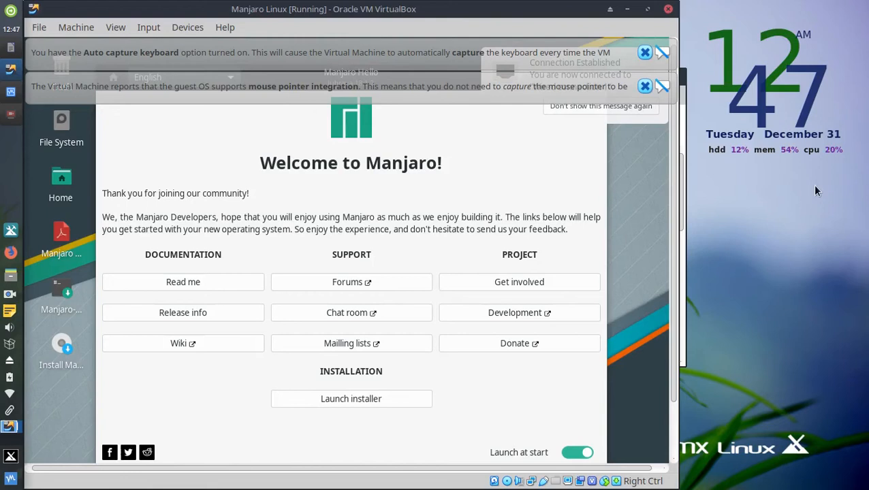
pyautogui.click(645, 86)
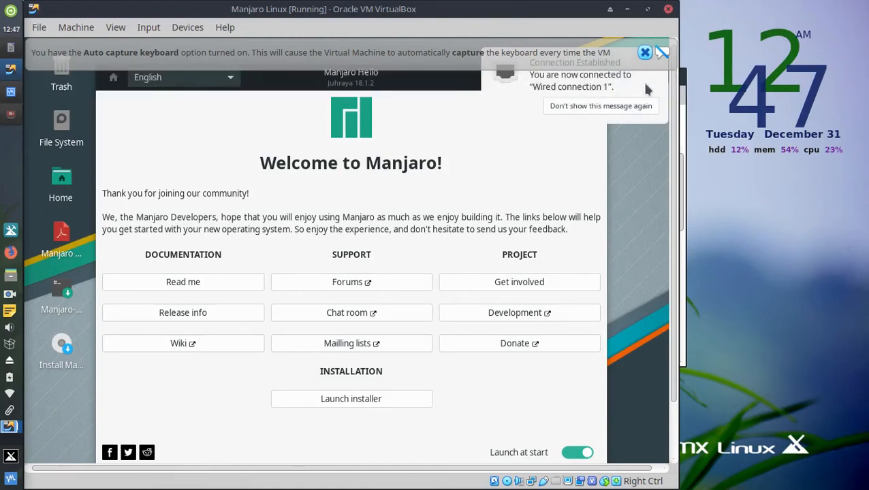
pyautogui.click(645, 52)
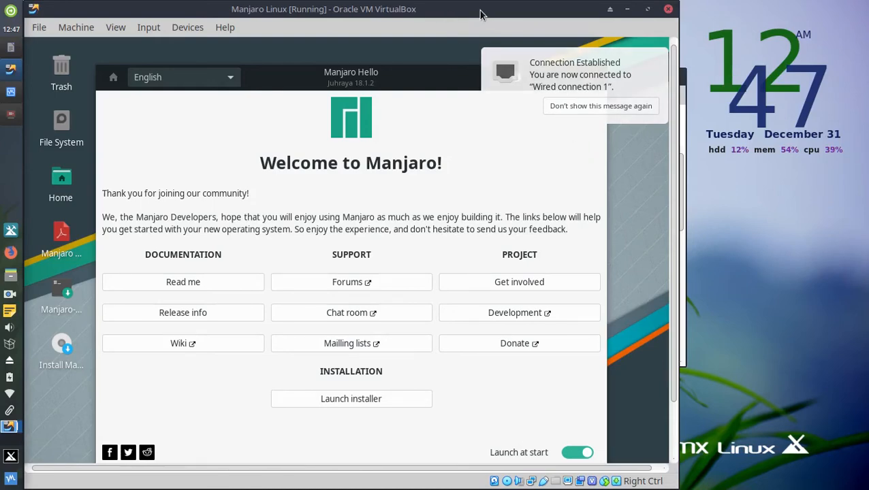
# Shift the VirtualBox window right to reveal more host icons and check its File menu.
pyautogui.moveTo(480, 12); pyautogui.dragTo(557, 19)
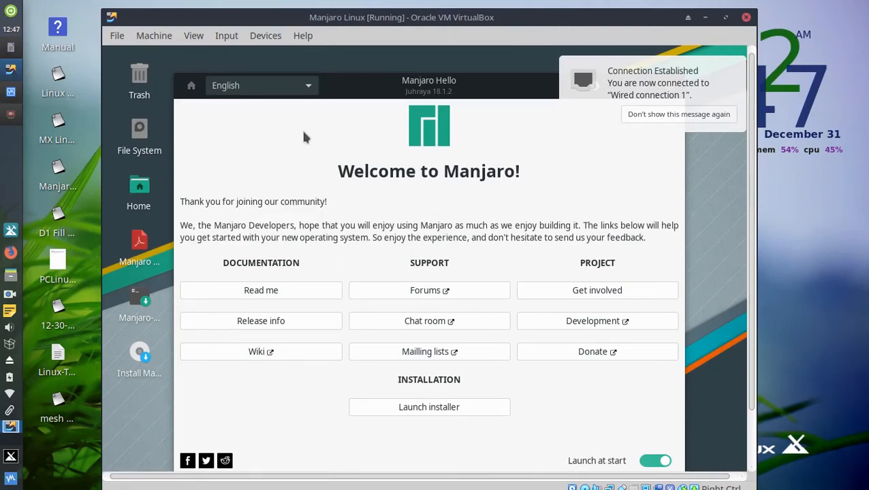
pyautogui.click(115, 36)
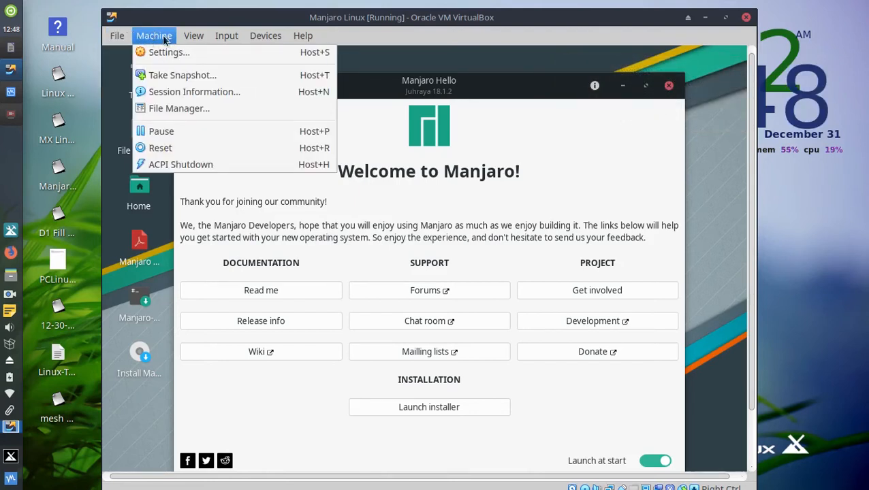
pyautogui.moveTo(229, 39)
pyautogui.moveTo(267, 39)
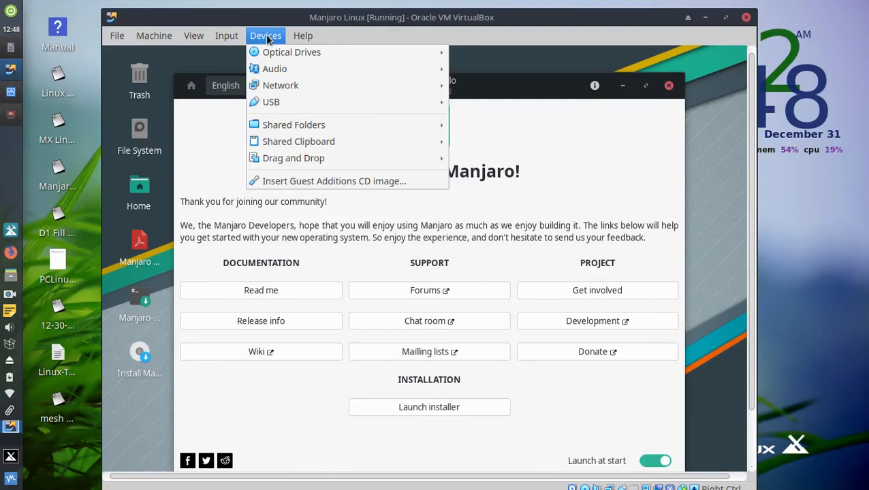
pyautogui.moveTo(201, 45)
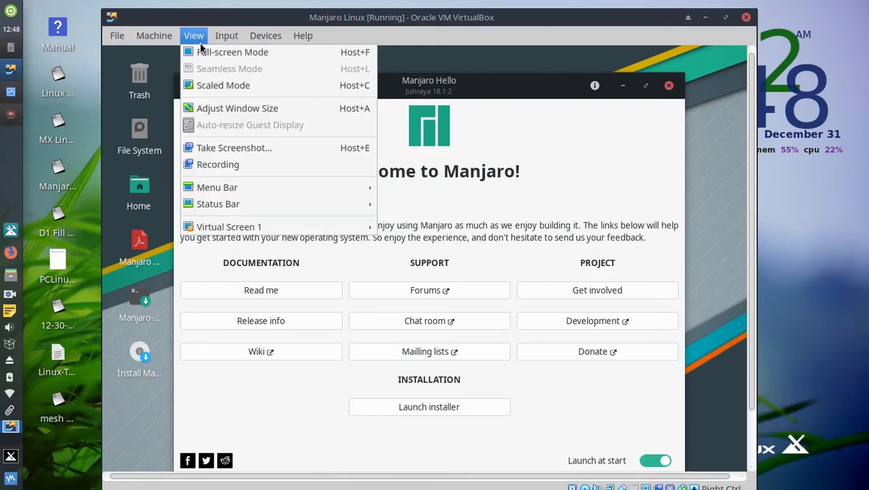
pyautogui.moveTo(160, 43)
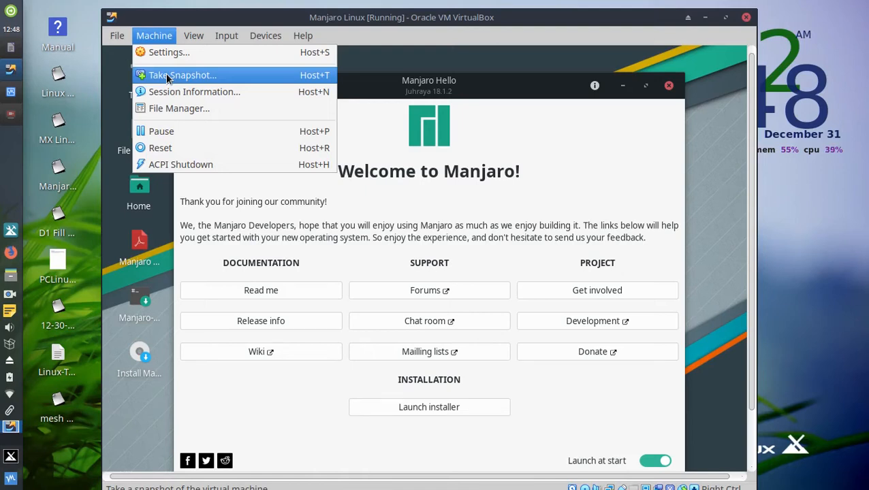
pyautogui.click(584, 19)
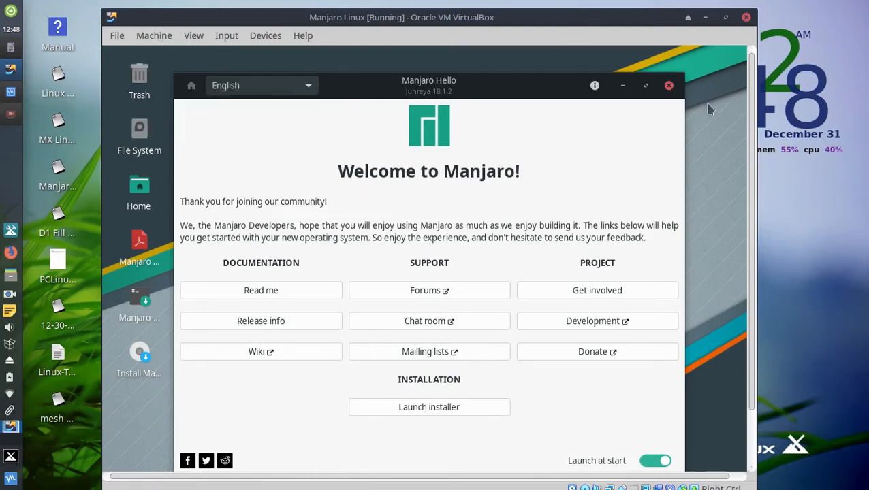
# Check the optical drive status icon, then close the Welcome to Manjaro window.
pyautogui.moveTo(750, 125); pyautogui.dragTo(756, 221)
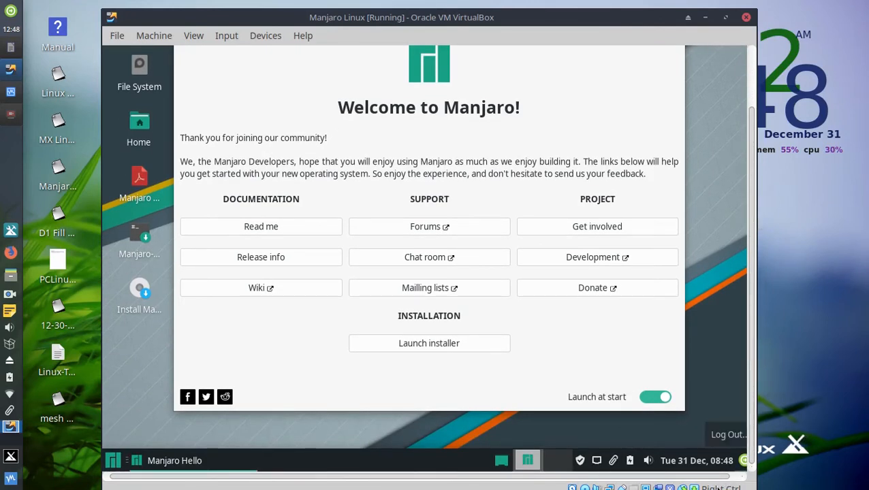
pyautogui.moveTo(624, 11); pyautogui.dragTo(626, 11)
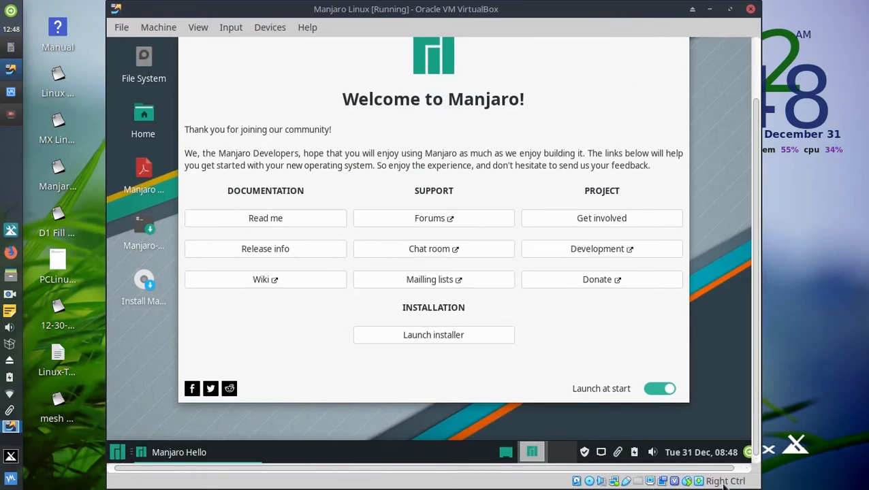
pyautogui.moveTo(591, 480)
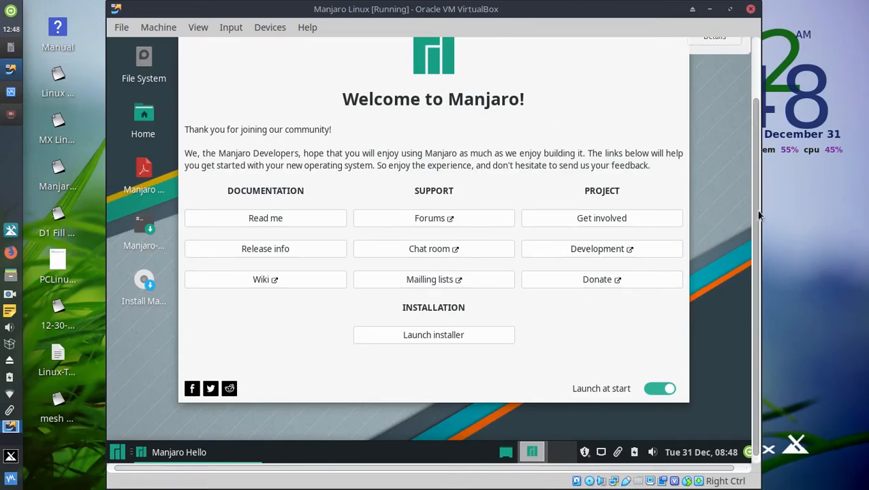
pyautogui.moveTo(757, 208); pyautogui.dragTo(774, 173)
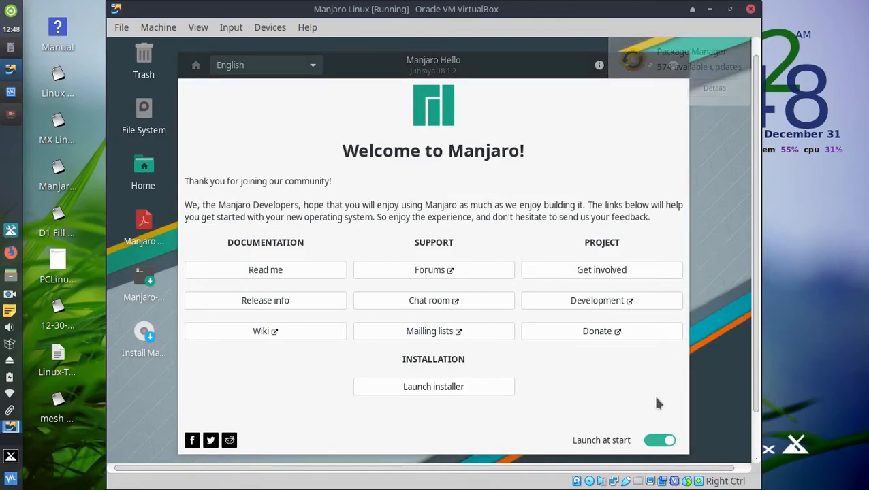
pyautogui.click(674, 64)
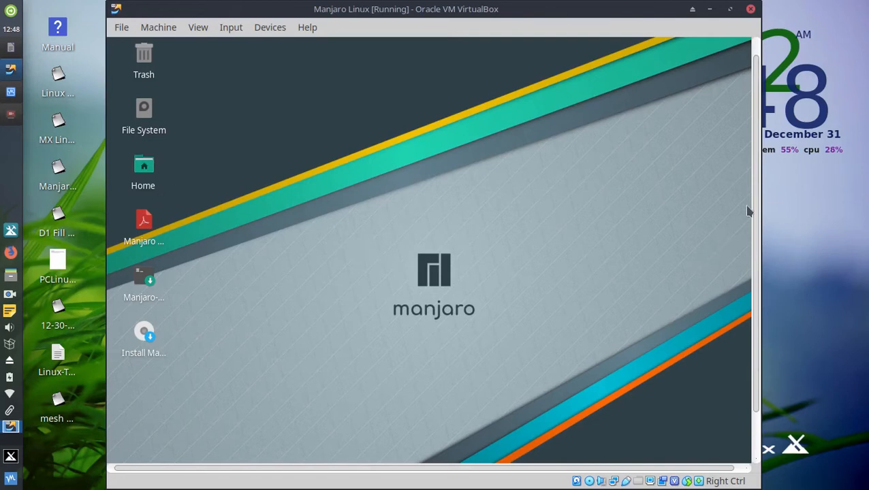
pyautogui.moveTo(755, 211); pyautogui.dragTo(749, 276)
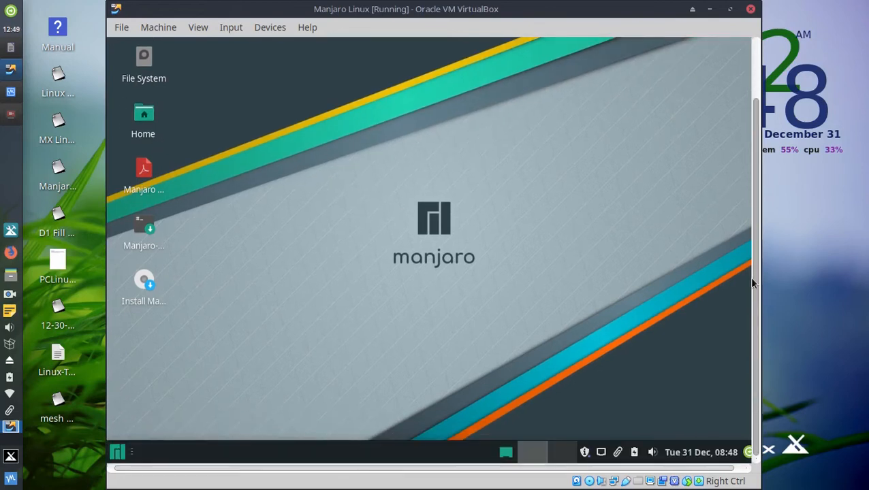
pyautogui.click(585, 454)
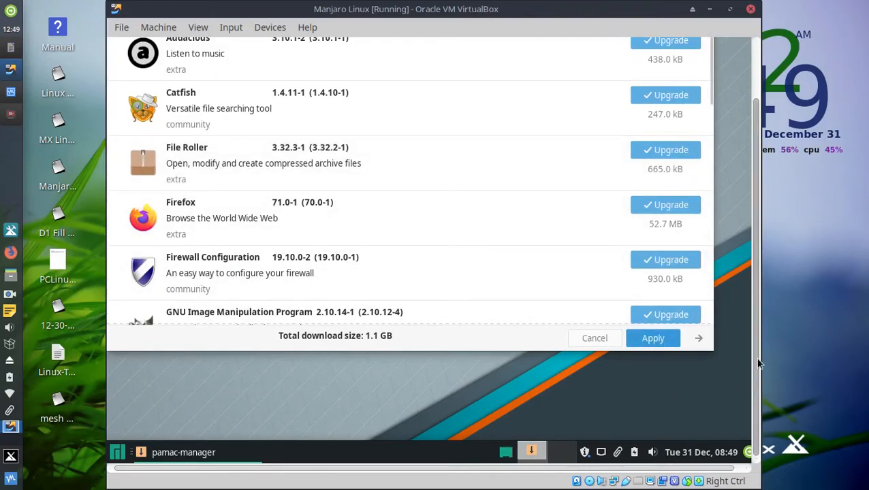
pyautogui.scroll(3, 760, 364)
pyautogui.click(699, 53)
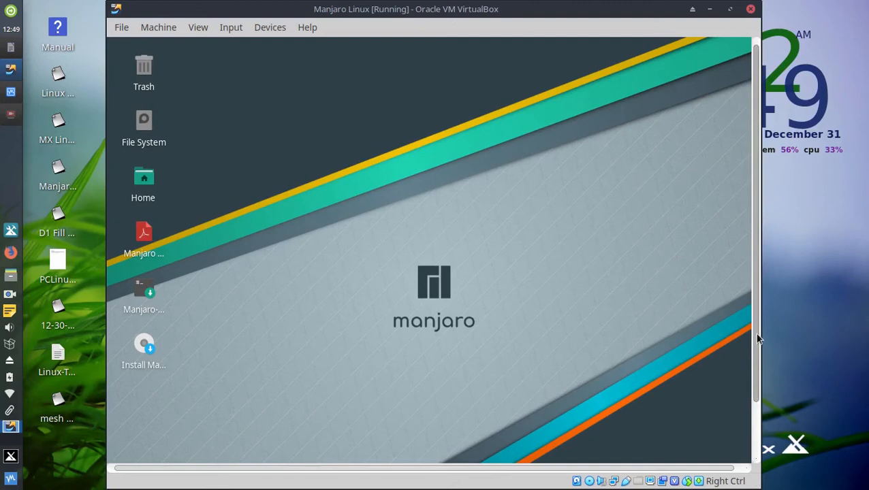
pyautogui.scroll(-3, 758, 335)
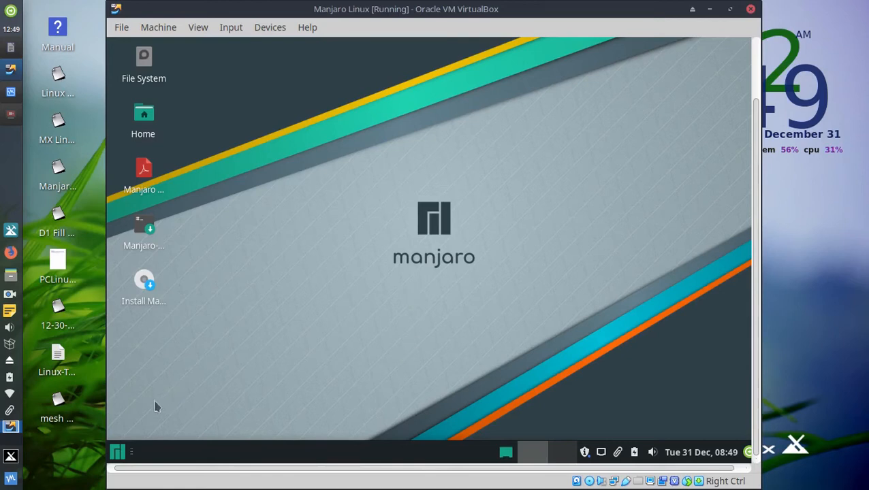
# Browse the Accessories, Multimedia, Office and Other categories in the Manjaro application menu.
pyautogui.click(117, 460)
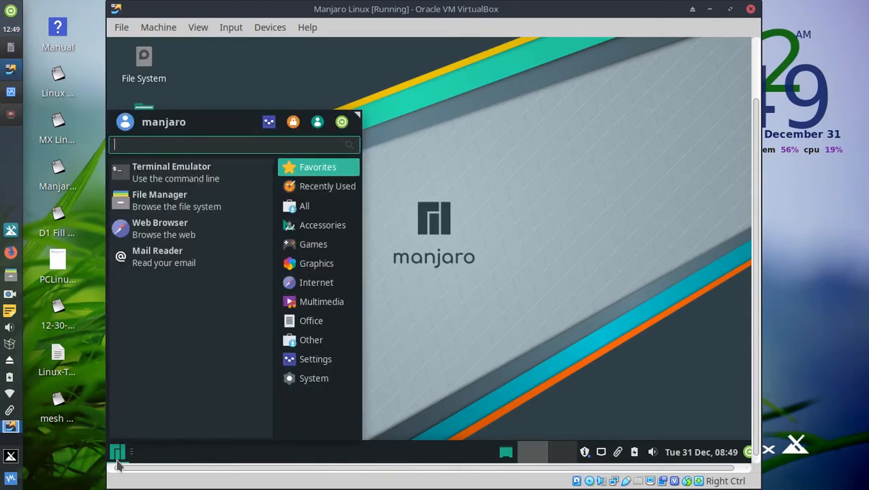
pyautogui.click(322, 232)
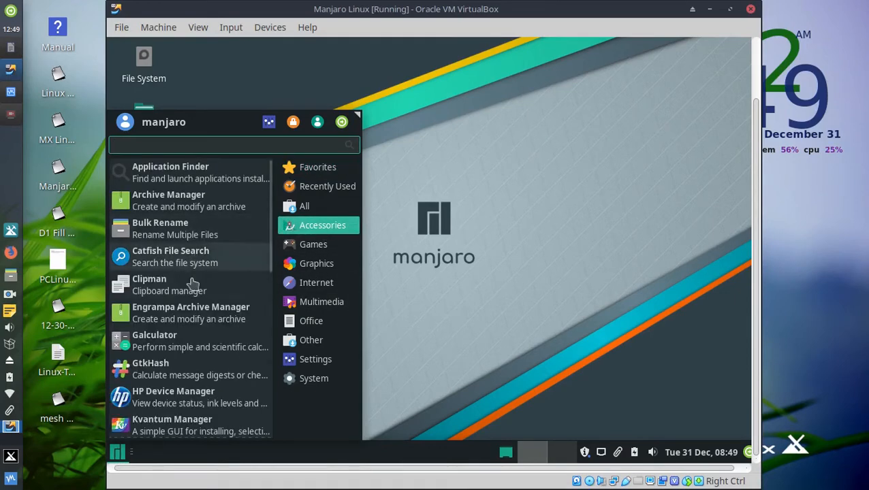
pyautogui.scroll(-3, 191, 373)
pyautogui.scroll(-4, 190, 373)
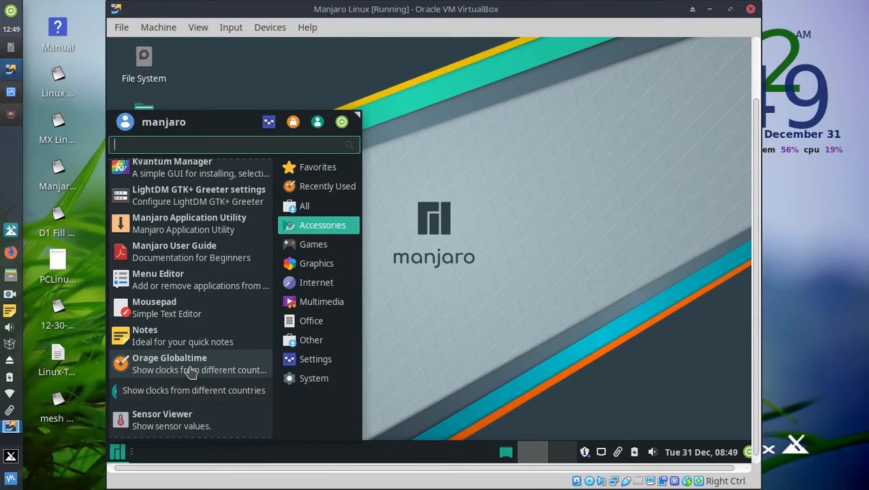
pyautogui.click(327, 305)
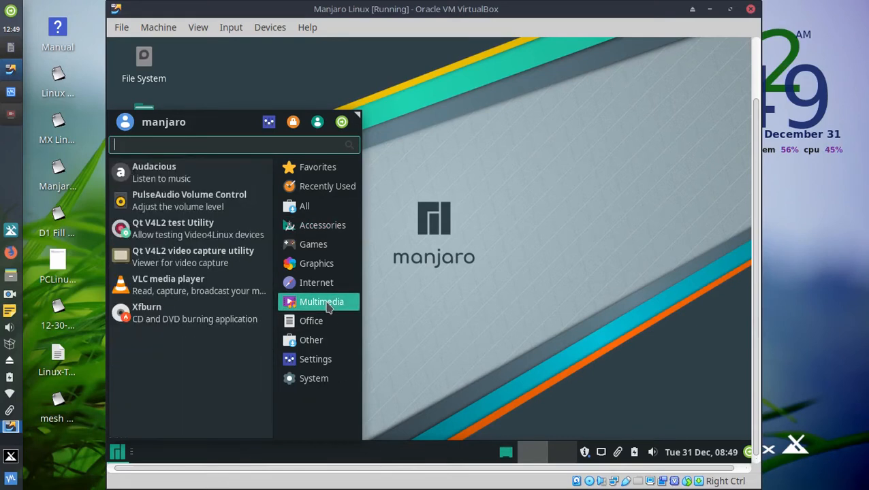
pyautogui.click(320, 327)
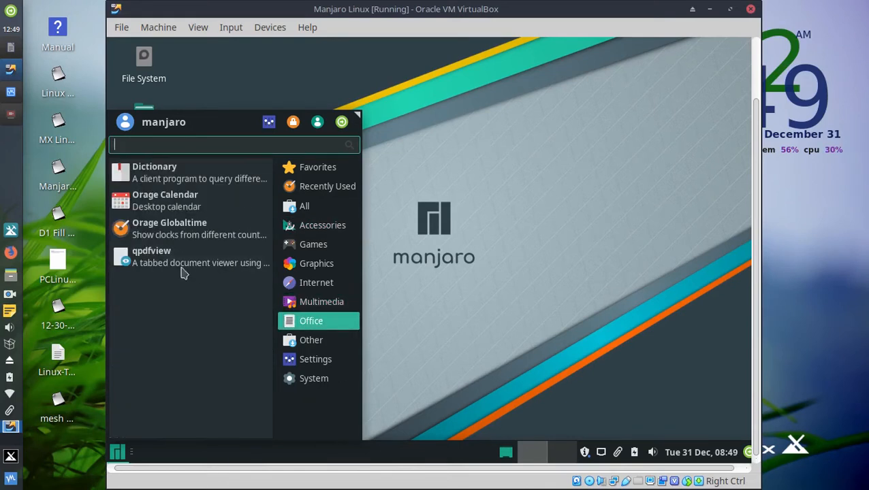
pyautogui.click(318, 346)
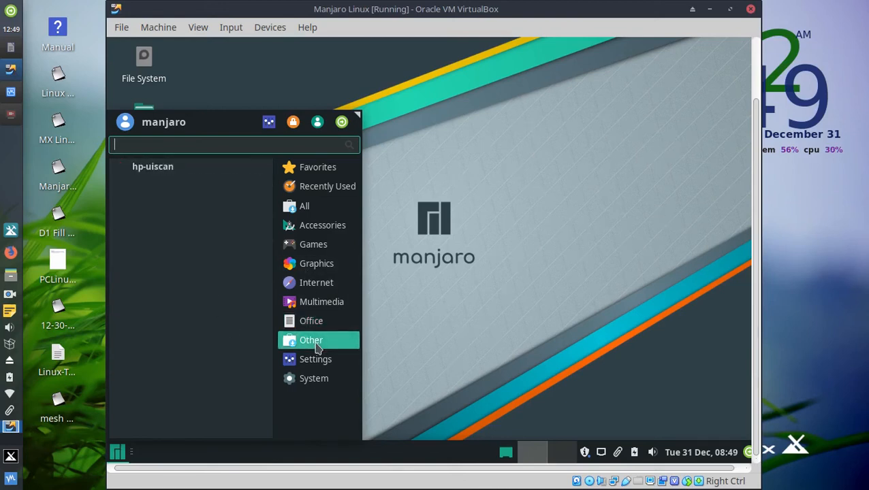
# Look through the System applications, then bring up the log-out dialog from the power icon.
pyautogui.click(316, 383)
pyautogui.scroll(-3, 188, 332)
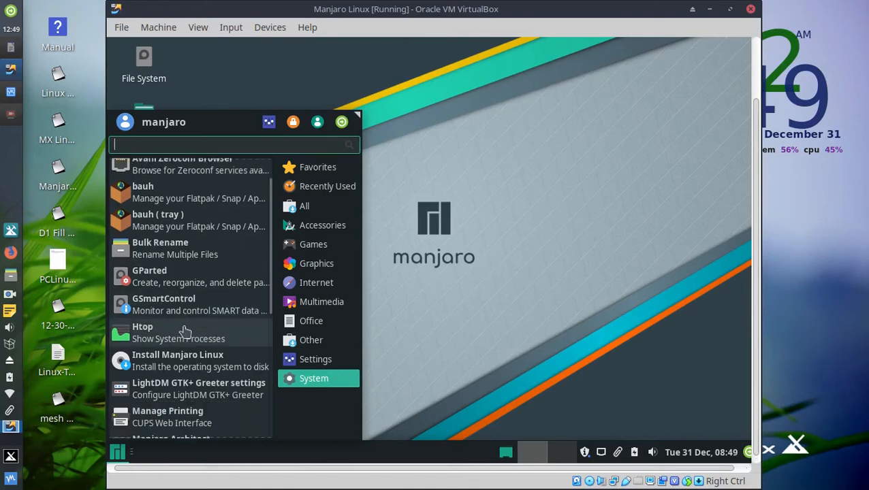
pyautogui.scroll(-5, 192, 331)
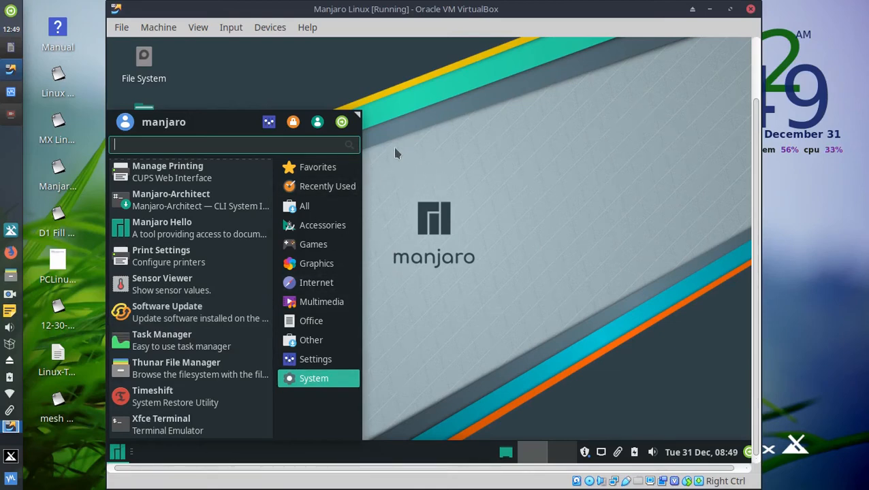
pyautogui.click(343, 123)
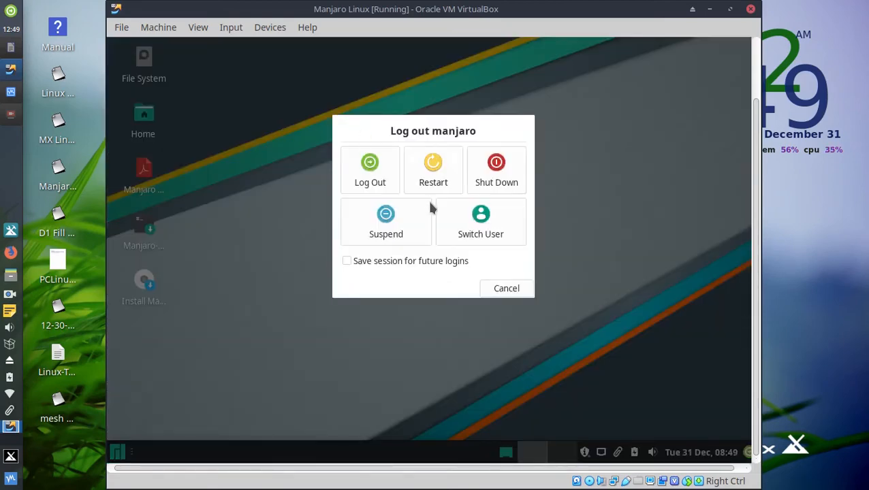
# Cancel the Log out manjaro dialog, returning to the live desktop.
pyautogui.click(517, 292)
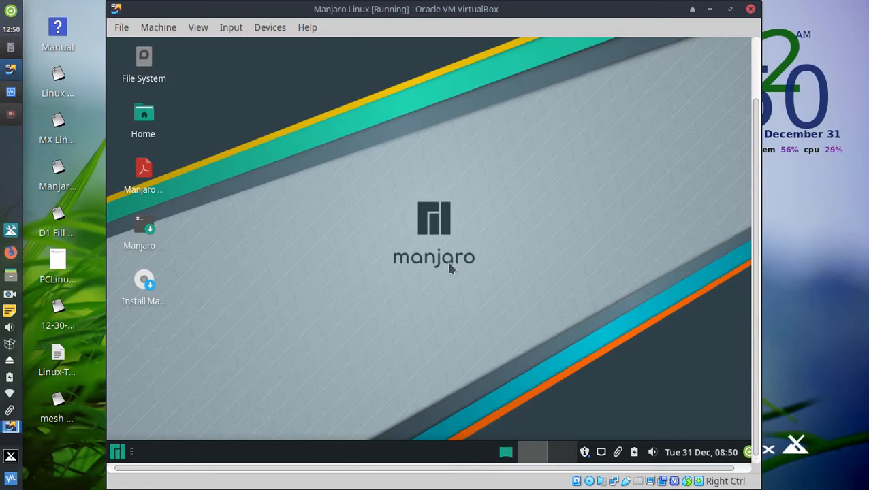
# Start the Manjaro Linux 18.1.2 installer from the Install Manjaro Linux desktop icon.
pyautogui.doubleClick(146, 290)
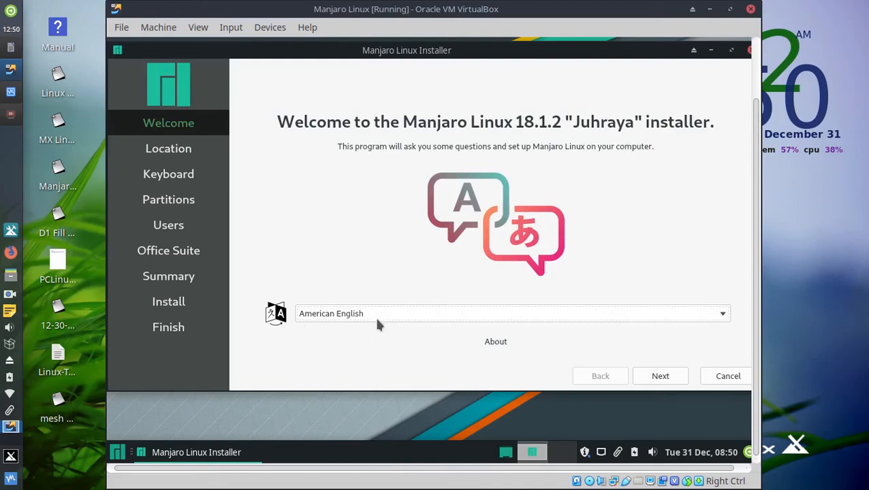
# Keep the America/Los Angeles time zone and English (US) keyboard, advancing to Partitions.
pyautogui.click(665, 385)
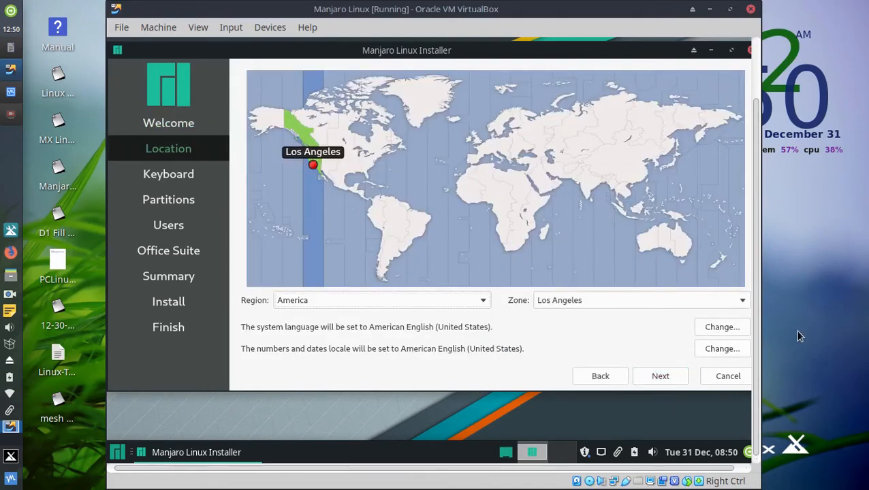
pyautogui.click(742, 302)
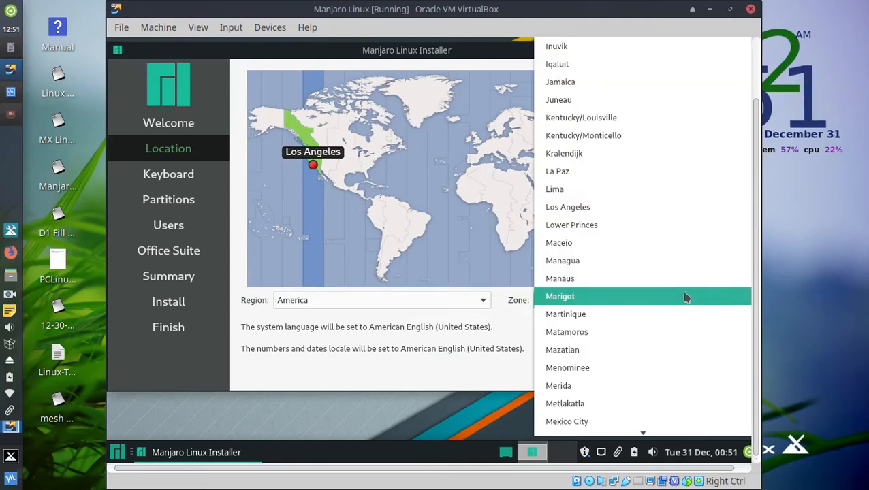
pyautogui.scroll(-5, 686, 298)
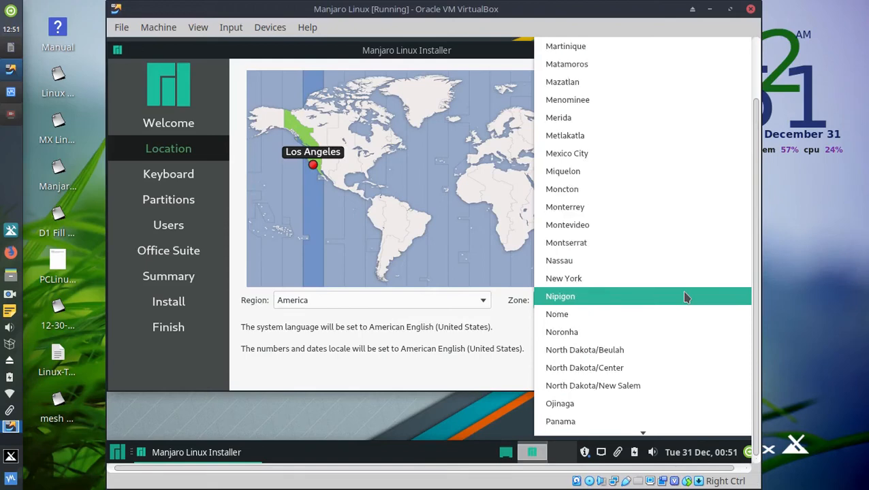
pyautogui.scroll(-8, 686, 298)
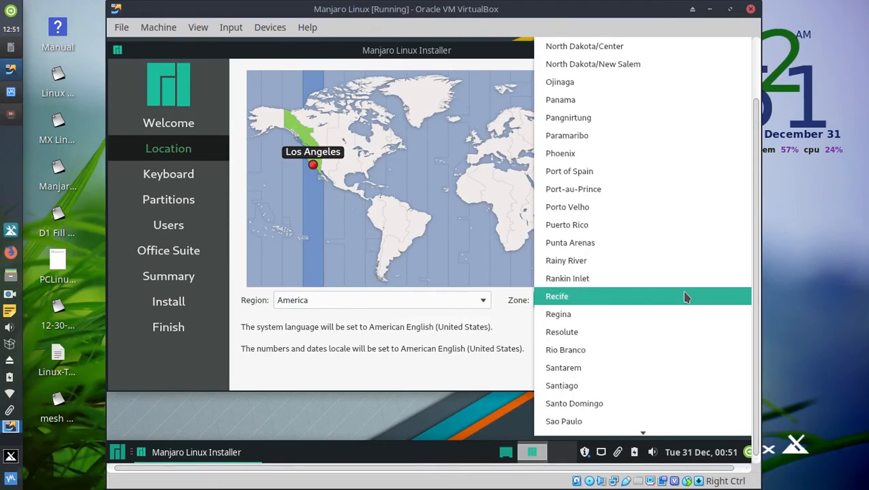
pyautogui.scroll(-5, 686, 298)
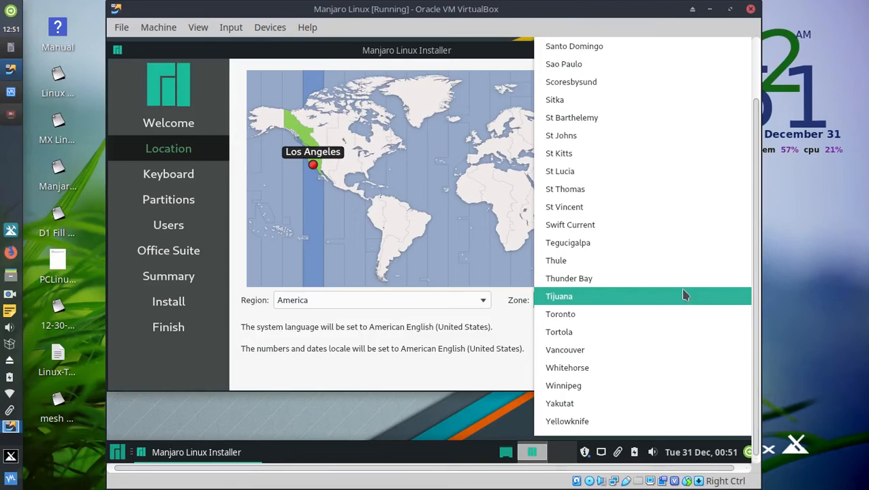
pyautogui.scroll(5, 686, 295)
pyautogui.scroll(5, 685, 294)
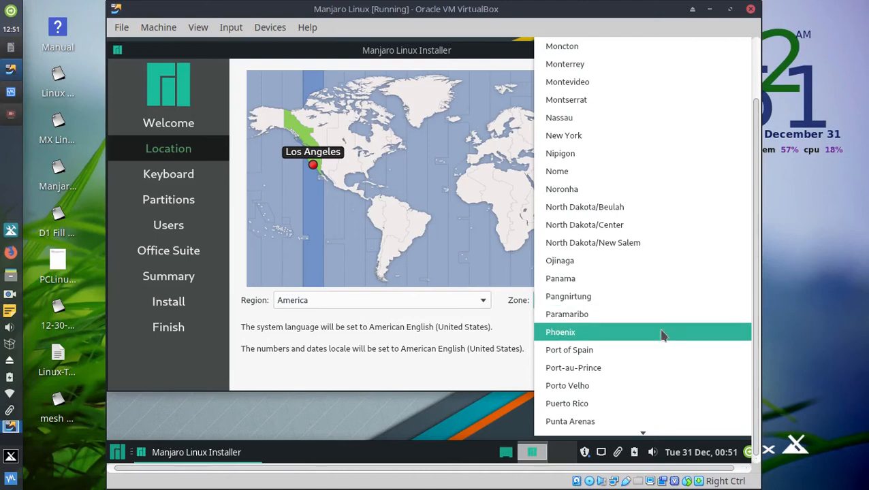
pyautogui.click(312, 173)
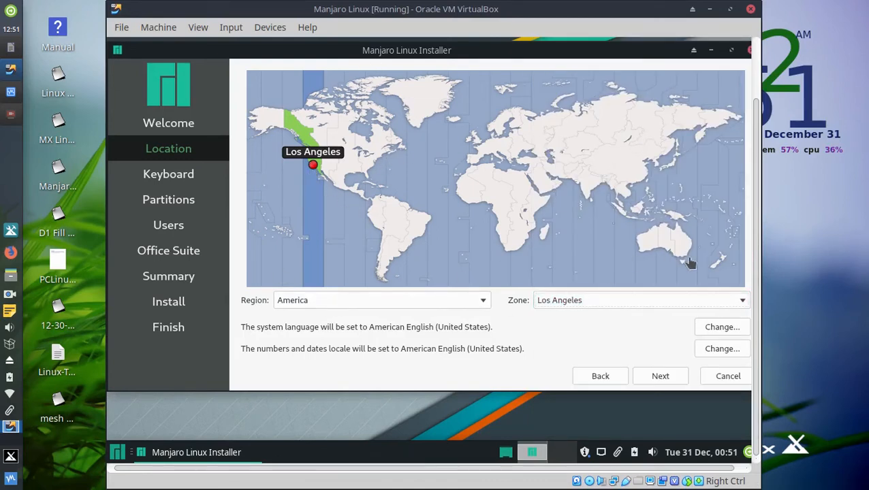
pyautogui.click(663, 381)
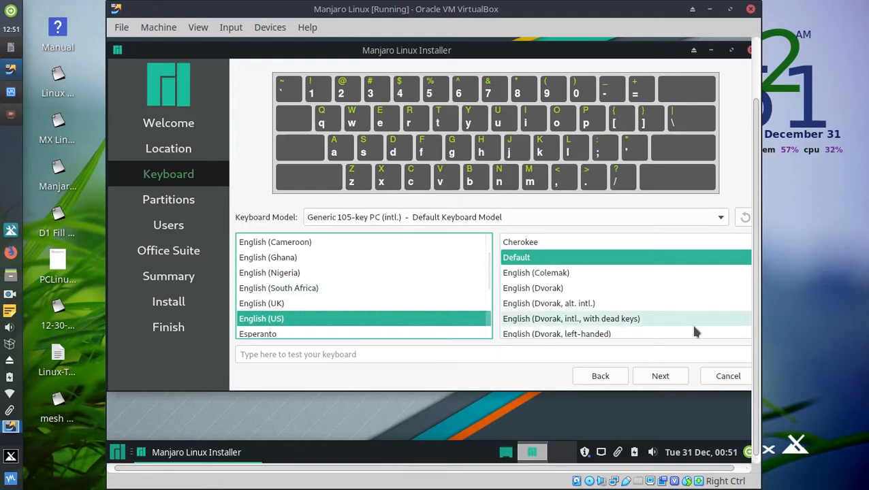
pyautogui.click(663, 379)
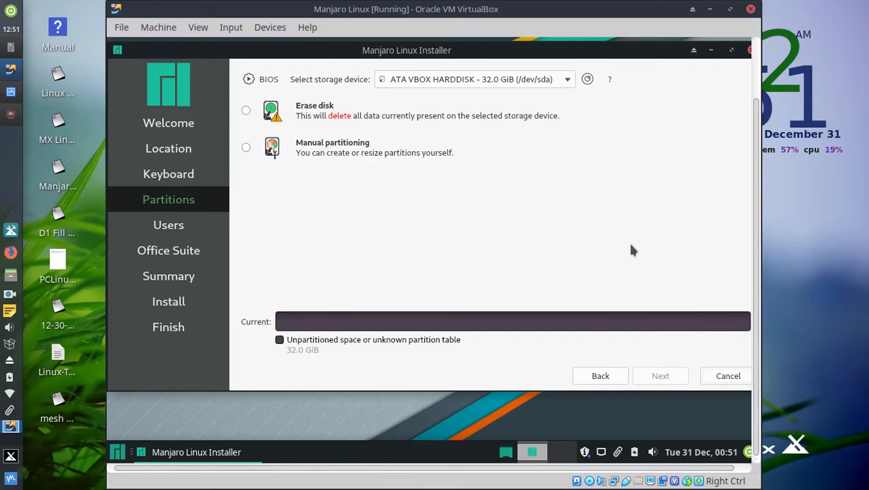
# Confirm the ATA VBOX HARDDISK as the target and choose Erase disk.
pyautogui.click(563, 87)
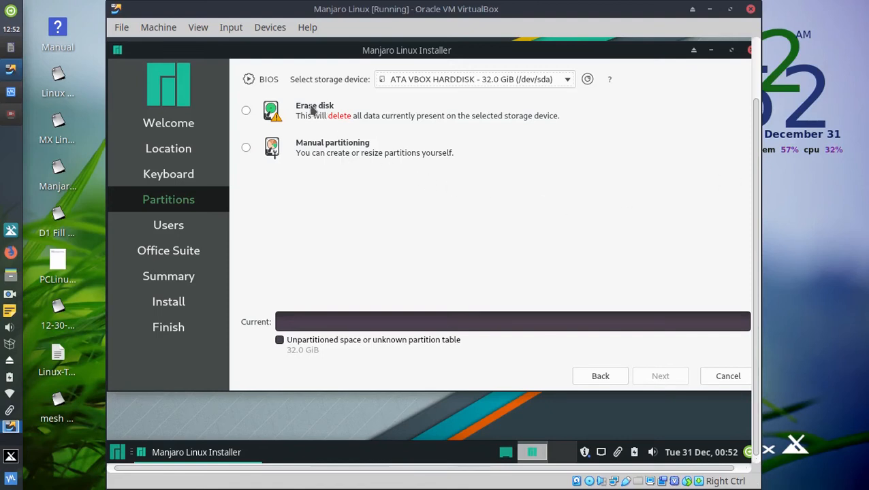
pyautogui.click(247, 113)
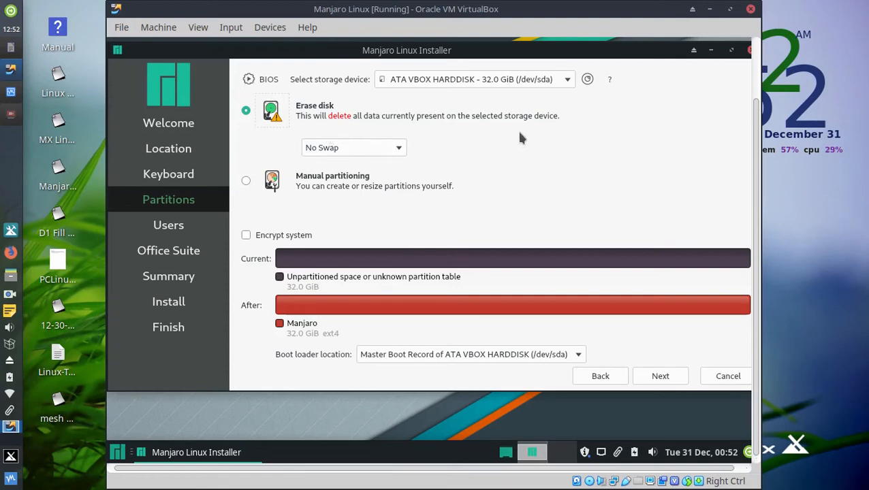
# Use Swap (with Hibernate) for the erase-disk layout.
pyautogui.click(395, 147)
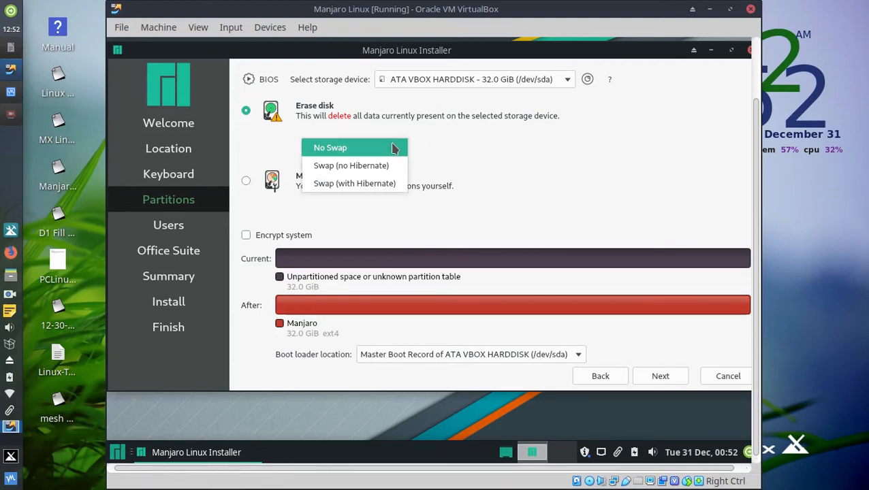
pyautogui.click(374, 183)
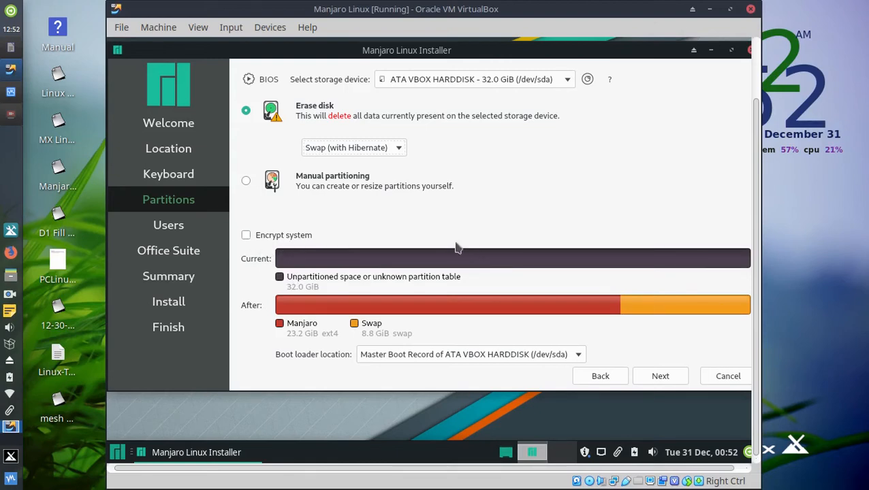
pyautogui.click(246, 182)
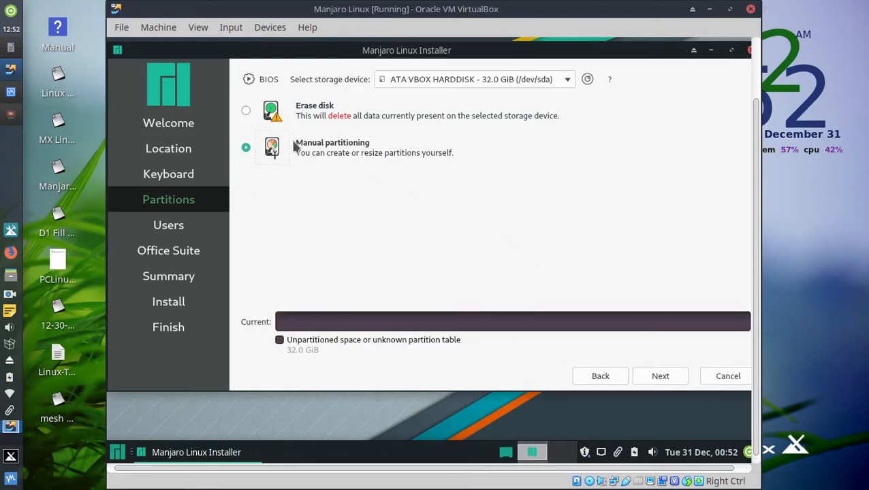
pyautogui.click(246, 111)
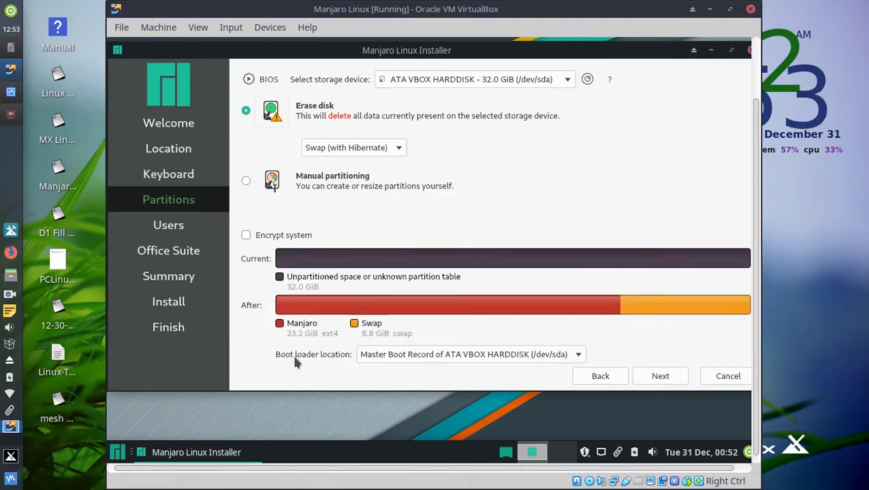
# Keep the boot loader on the Master Boot Record and accept the partition plan.
pyautogui.click(577, 355)
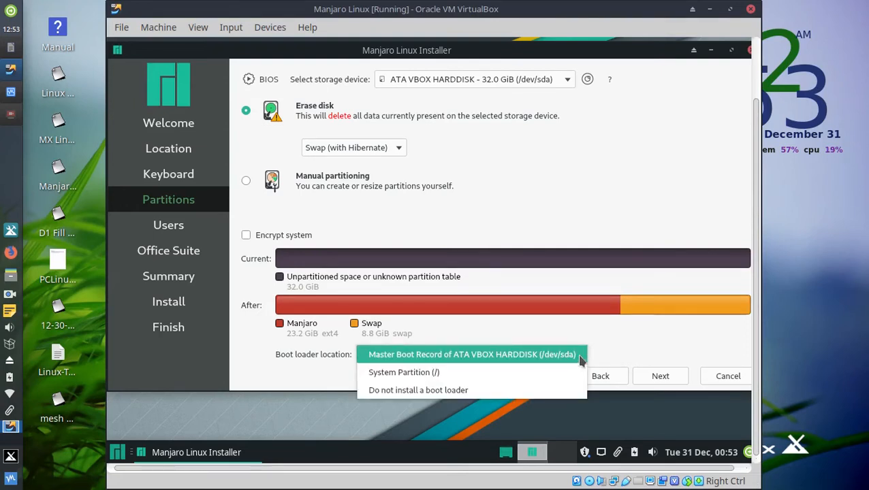
pyautogui.click(664, 351)
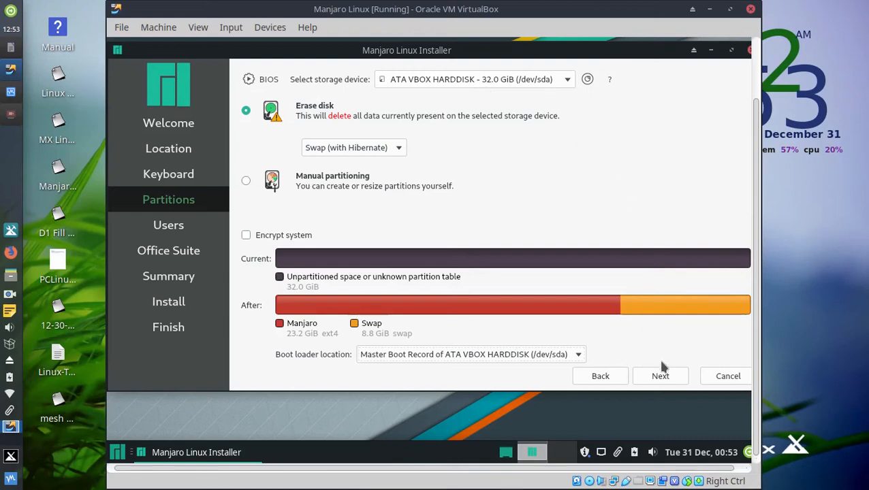
pyautogui.click(656, 379)
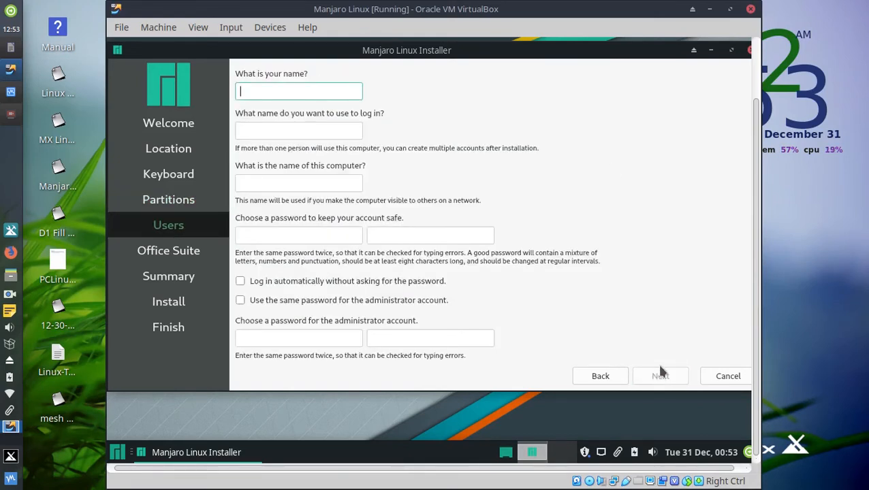
# Enter the user name, computer name and account password, reusing it for the administrator.
pyautogui.write('KC7')
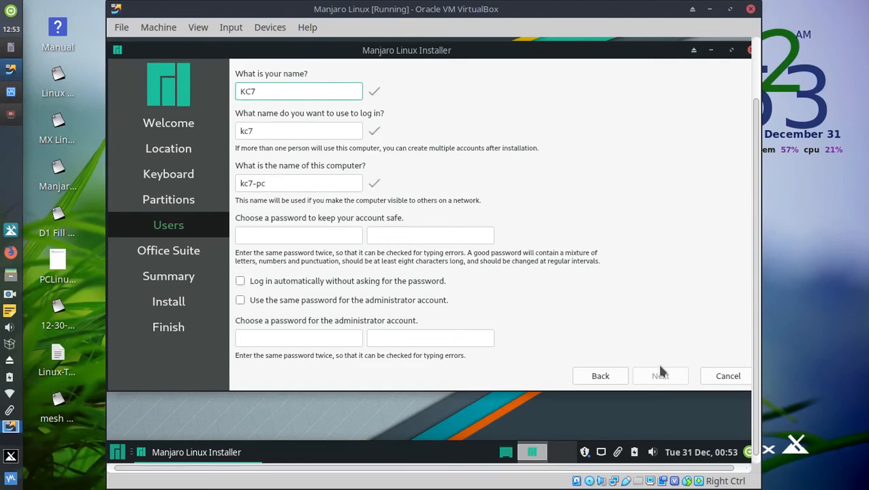
pyautogui.write('NYR')
pyautogui.click(291, 183)
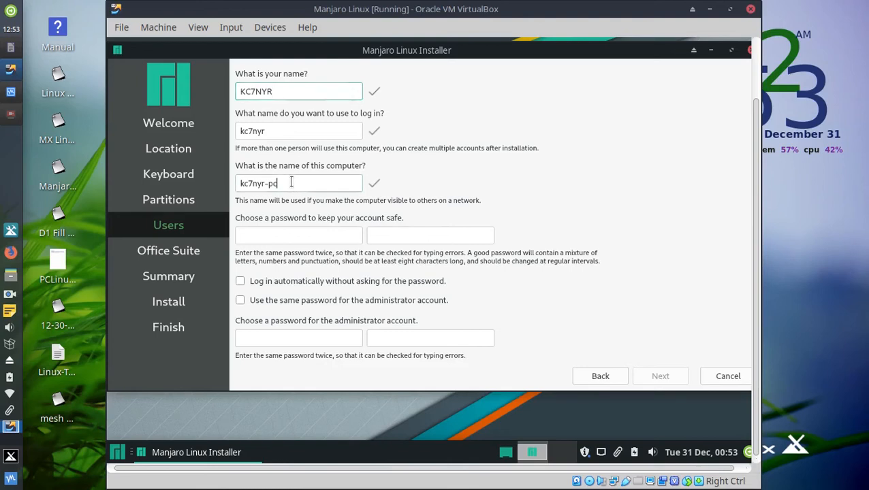
pyautogui.click(300, 233)
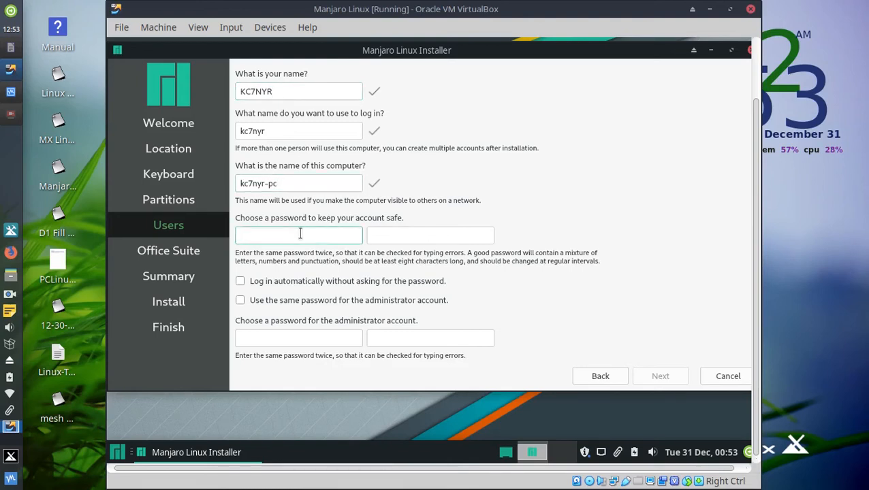
pyautogui.write('******')
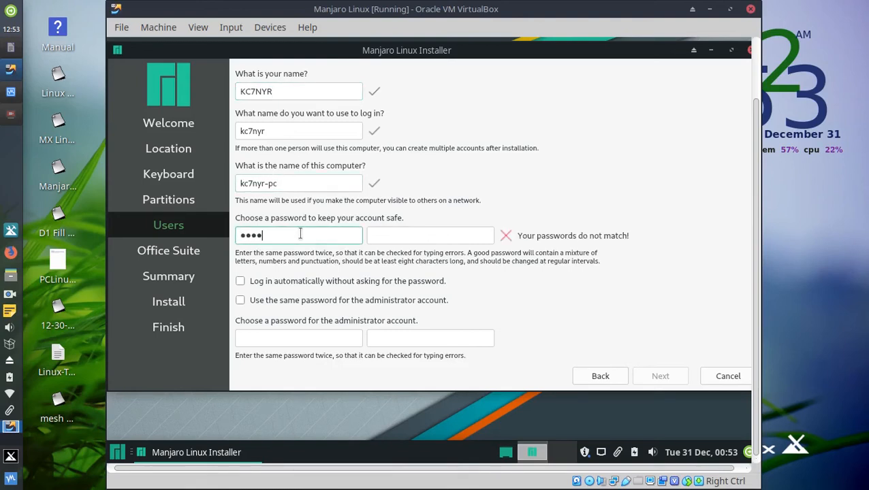
pyautogui.press('Tab')
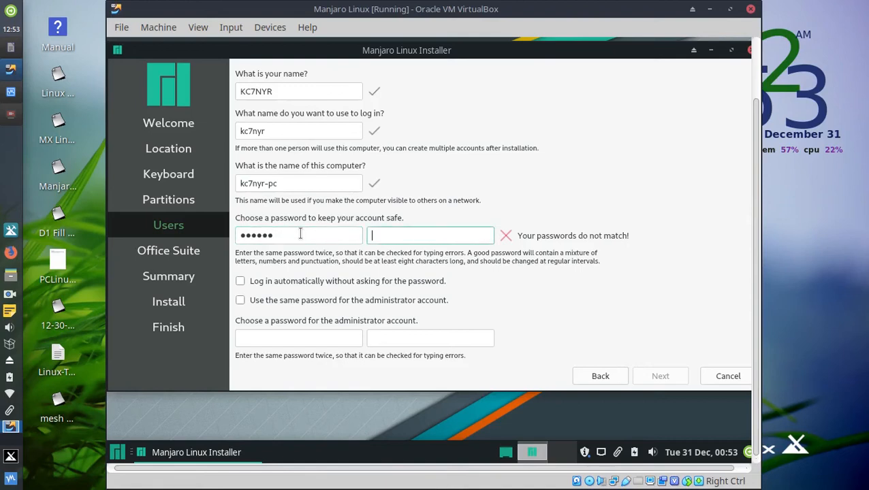
pyautogui.write('******')
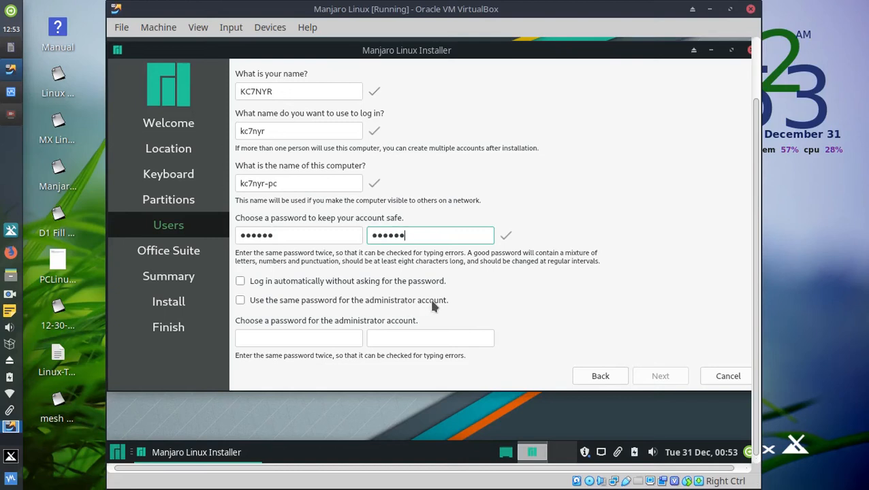
pyautogui.click(240, 301)
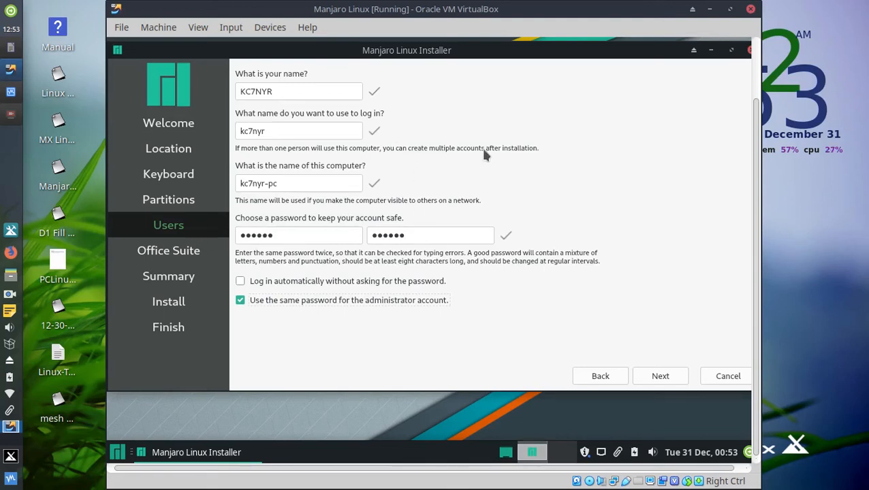
pyautogui.click(659, 376)
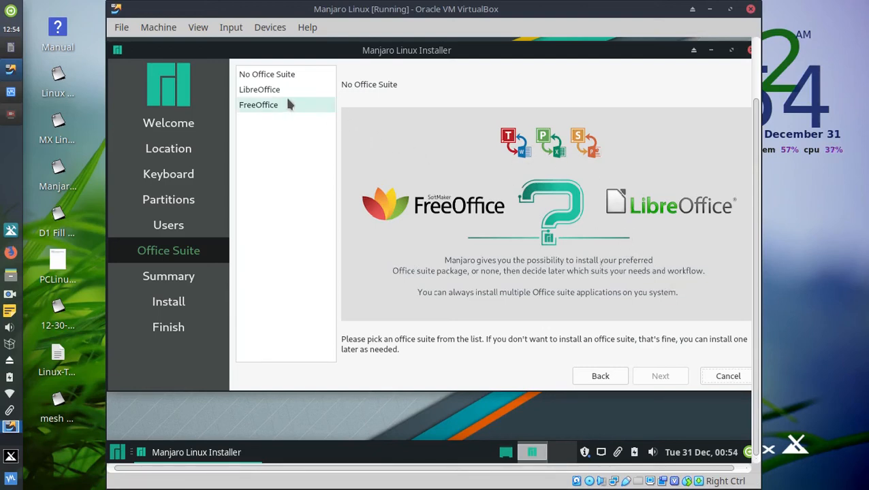
# Choose LibreOffice as Manjaro's office suite and continue to the installation Summary.
pyautogui.click(270, 91)
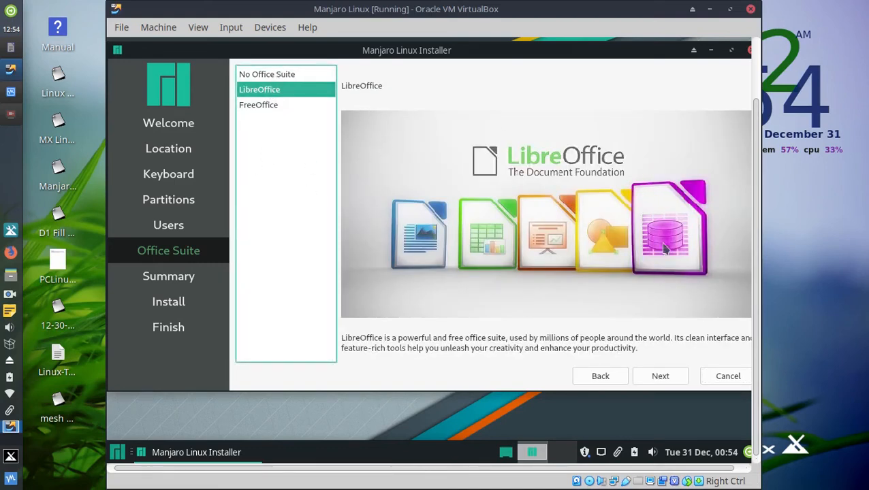
pyautogui.click(665, 377)
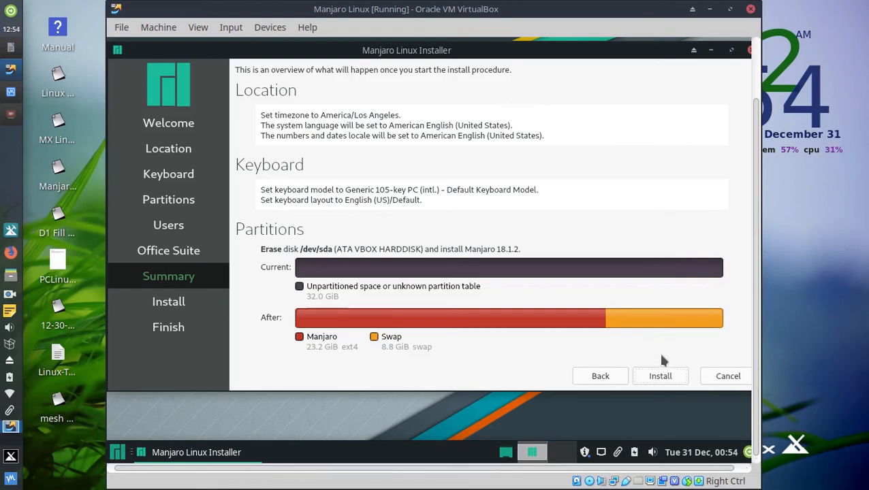
# Start the Manjaro 18.1.2 install and confirm erasing the virtual disk.
pyautogui.click(661, 377)
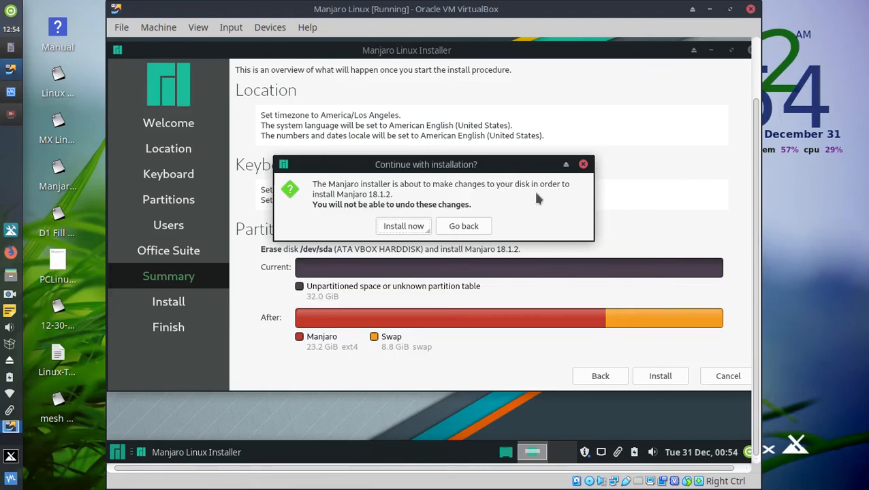
pyautogui.click(402, 227)
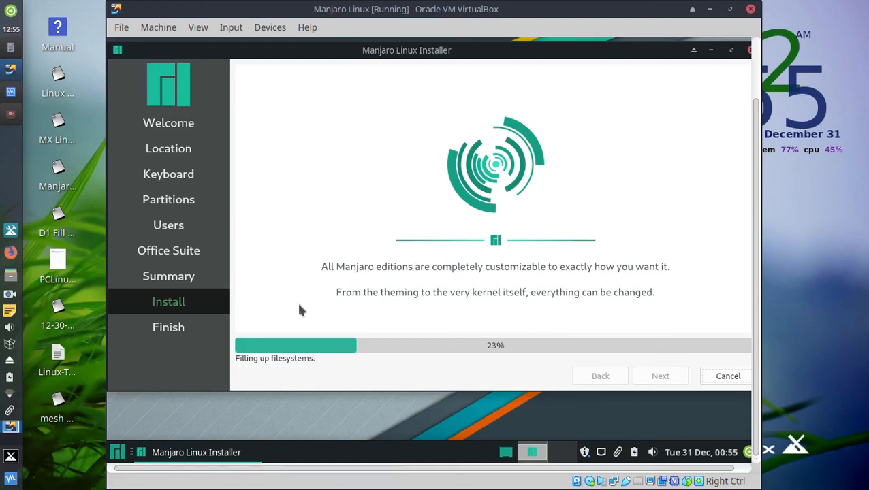
# Bring up the screen recorder window, then hide it again.
pyautogui.click(19, 119)
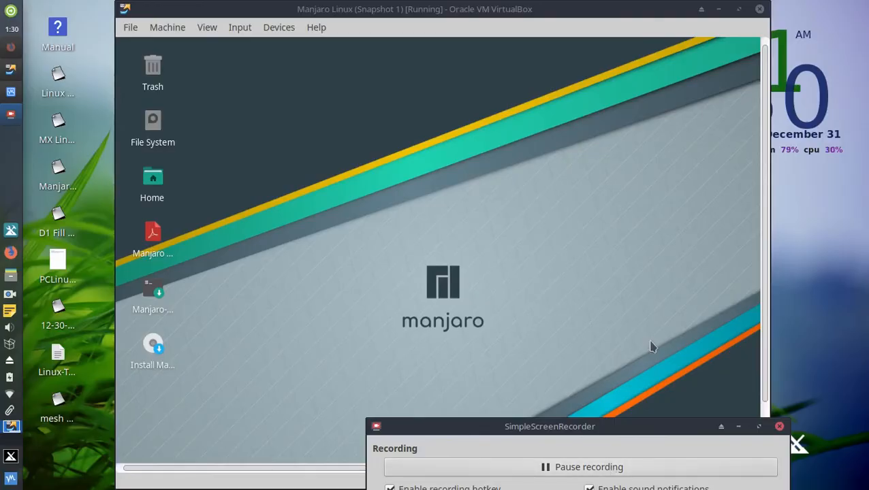
pyautogui.click(738, 427)
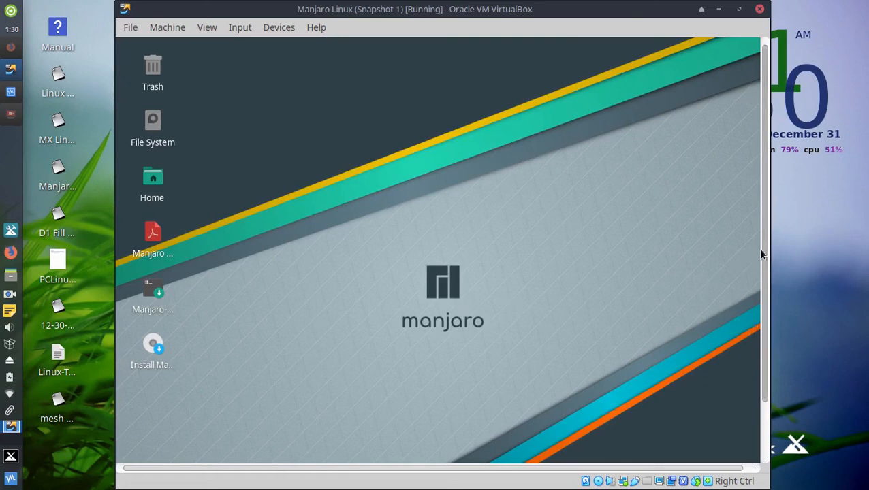
pyautogui.moveTo(761, 251)
pyautogui.mouseDown()
pyautogui.moveTo(764, 312)
pyautogui.moveTo(762, 249)
pyautogui.mouseUp()
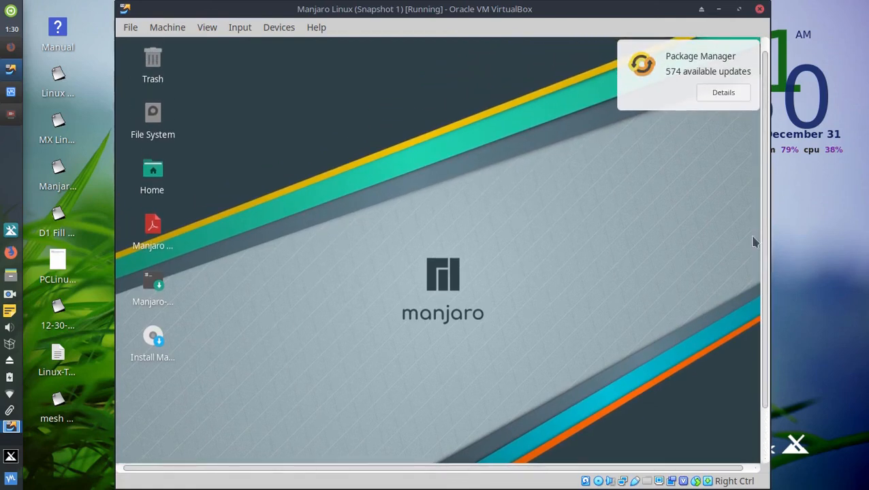
# Review the 574 available updates, then close the Package Manager without updating.
pyautogui.click(729, 98)
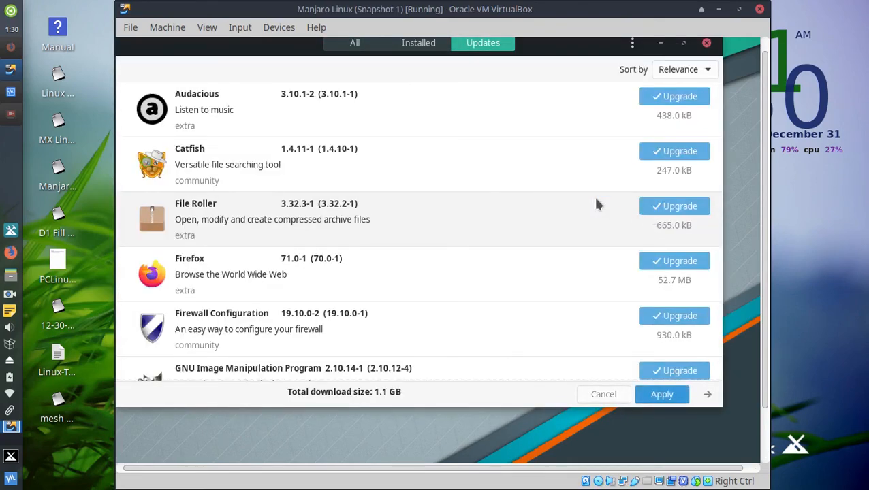
pyautogui.scroll(-3, 570, 188)
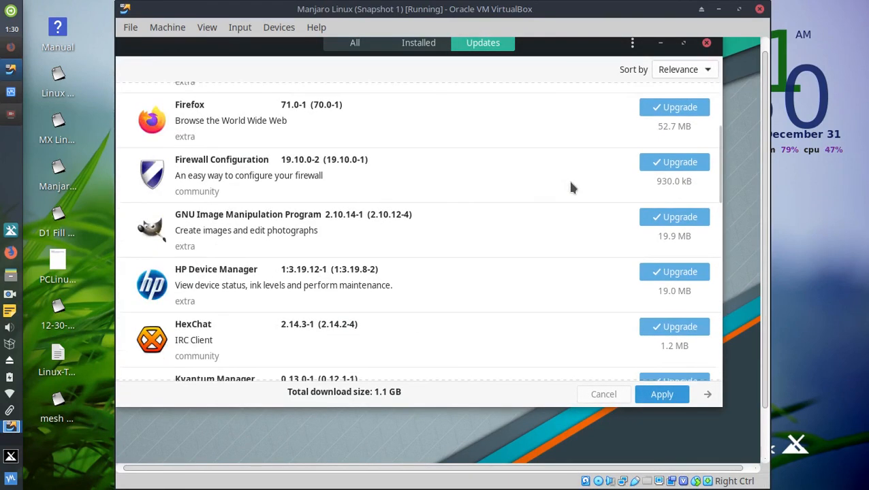
pyautogui.click(706, 43)
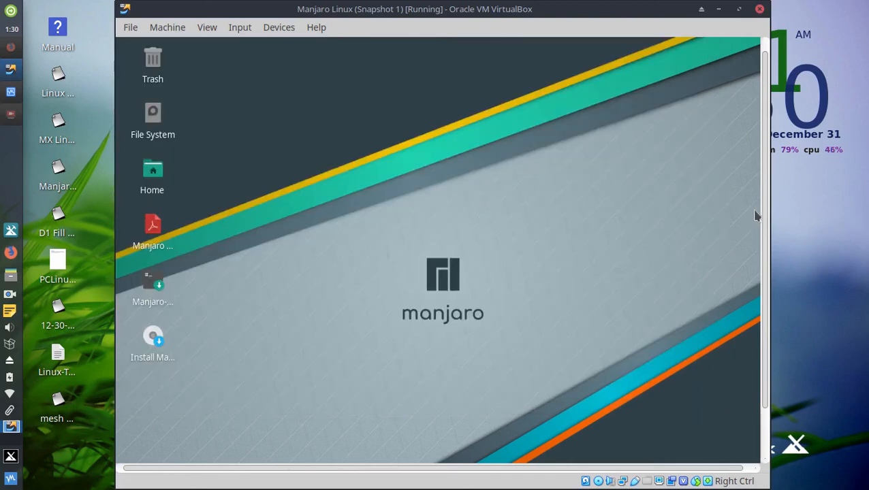
pyautogui.moveTo(764, 203); pyautogui.dragTo(733, 254)
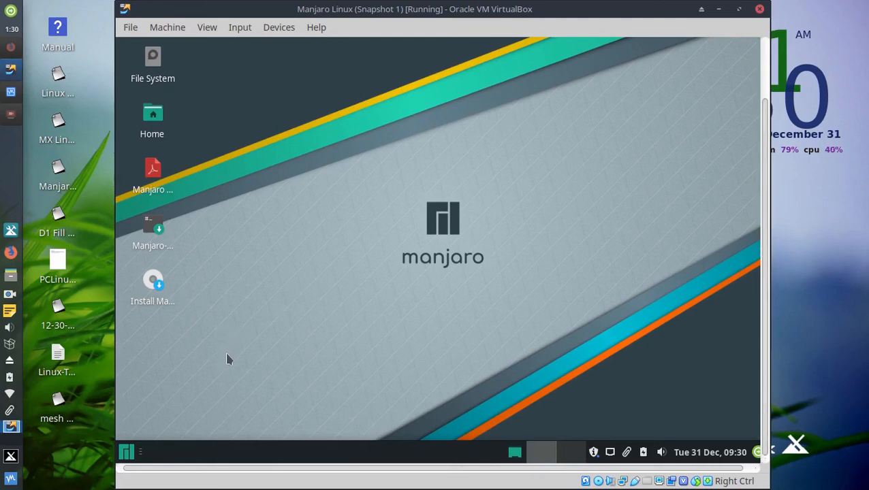
pyautogui.click(133, 455)
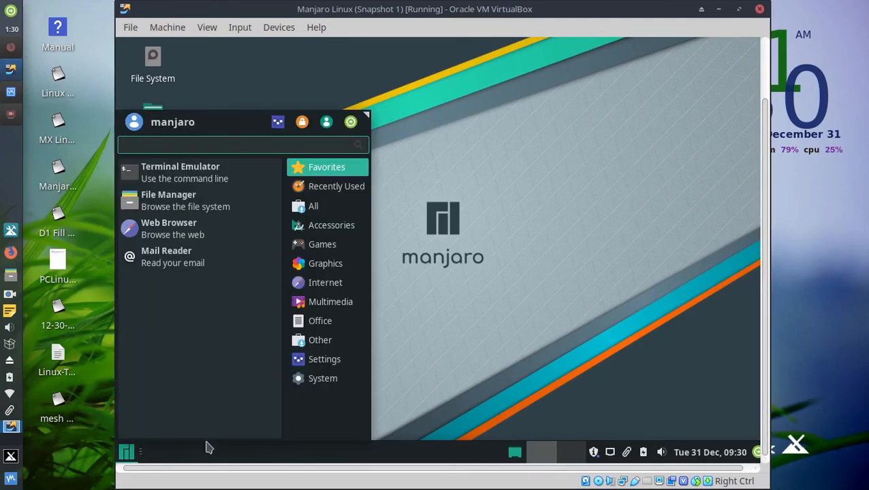
pyautogui.click(324, 359)
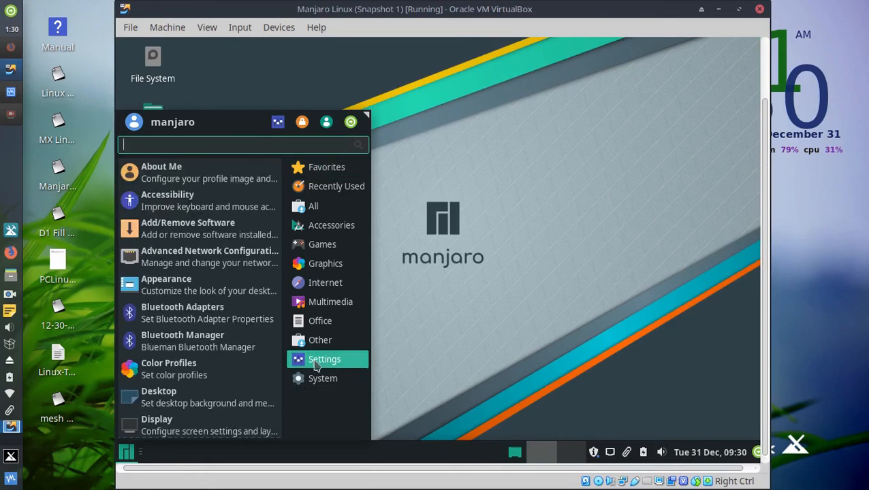
pyautogui.scroll(-3, 260, 340)
pyautogui.scroll(-6, 259, 340)
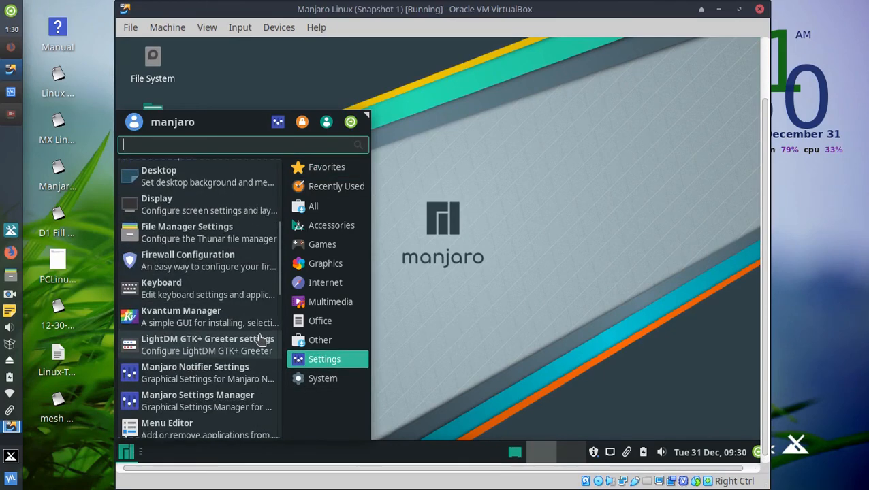
pyautogui.scroll(-3, 259, 340)
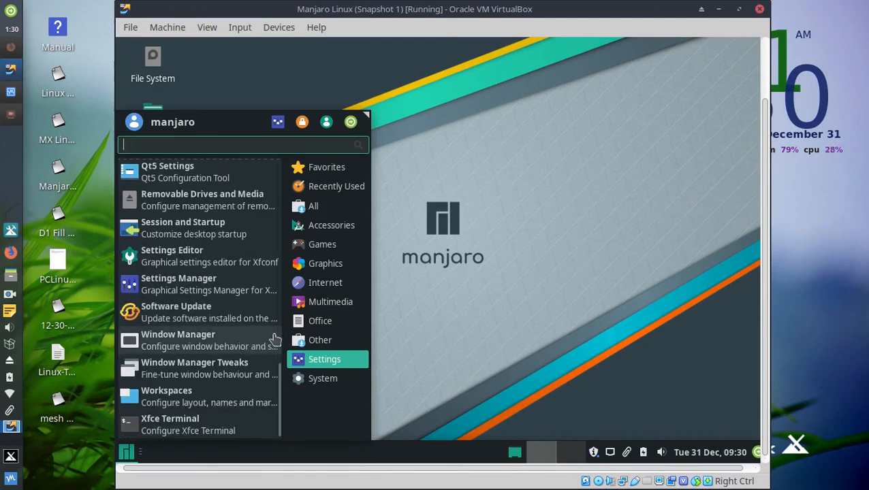
pyautogui.click(318, 310)
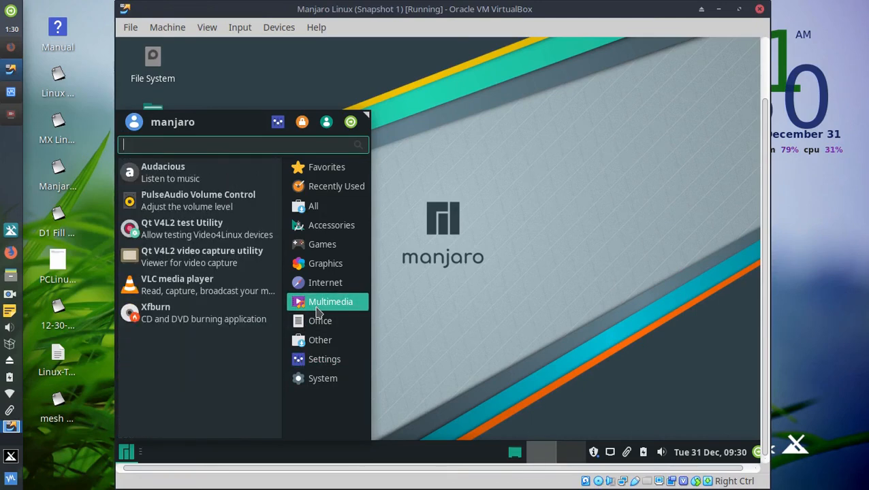
pyautogui.click(323, 288)
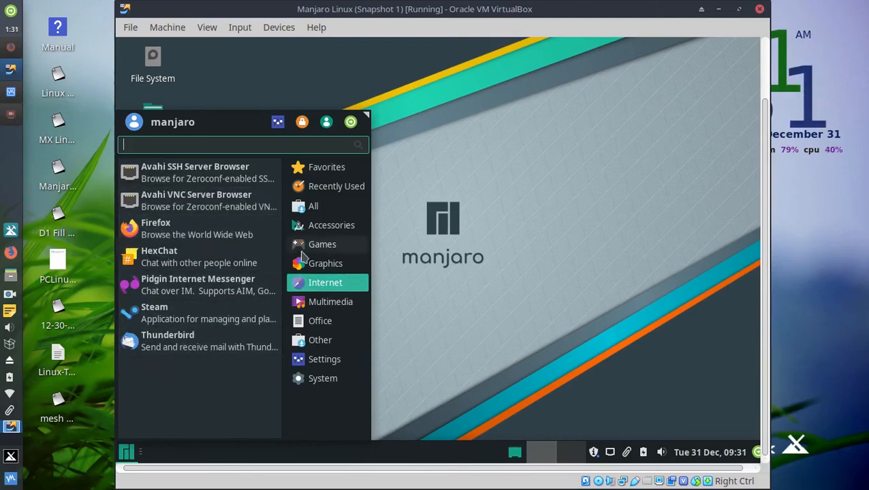
pyautogui.click(329, 226)
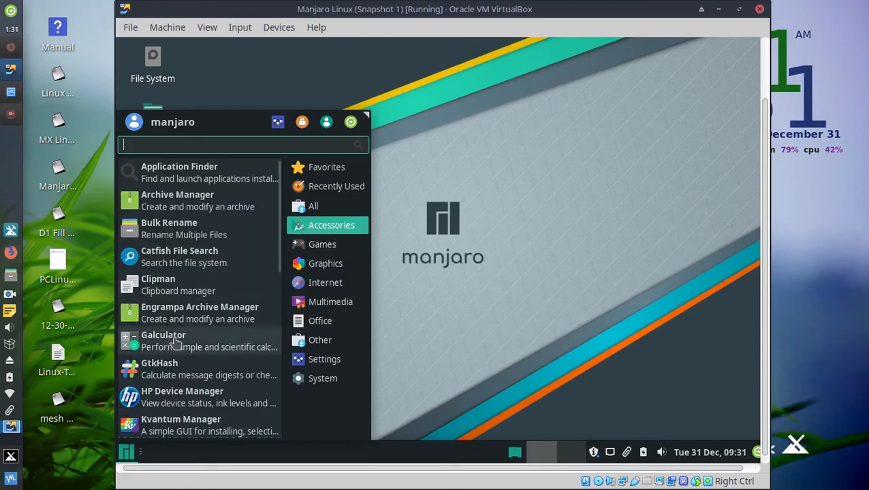
pyautogui.scroll(-6, 204, 347)
pyautogui.scroll(-2, 208, 348)
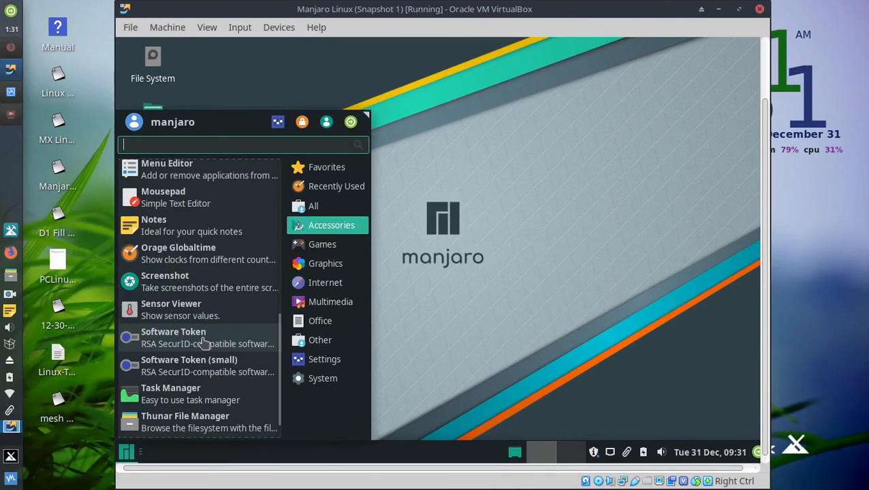
pyautogui.click(319, 245)
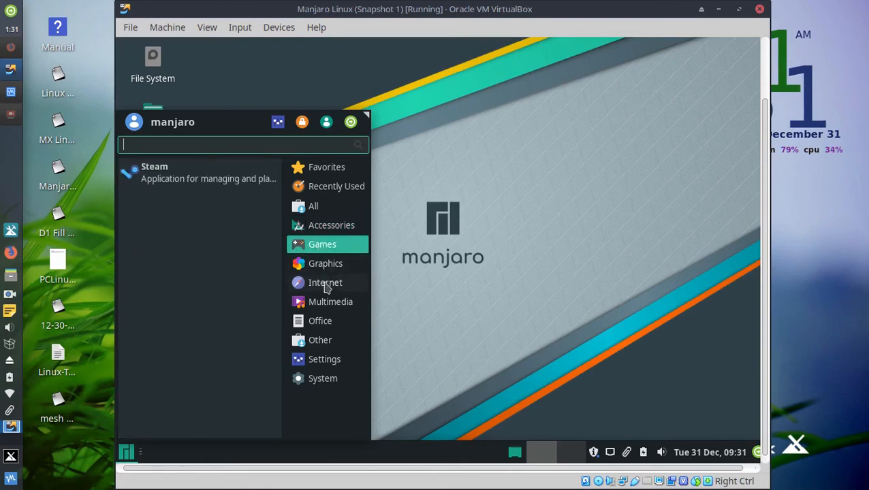
pyautogui.click(318, 322)
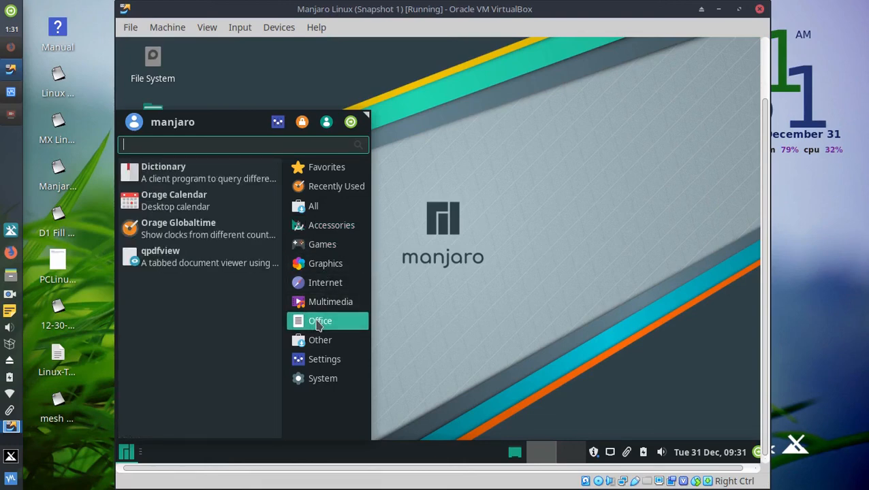
pyautogui.click(314, 361)
pyautogui.scroll(-5, 220, 350)
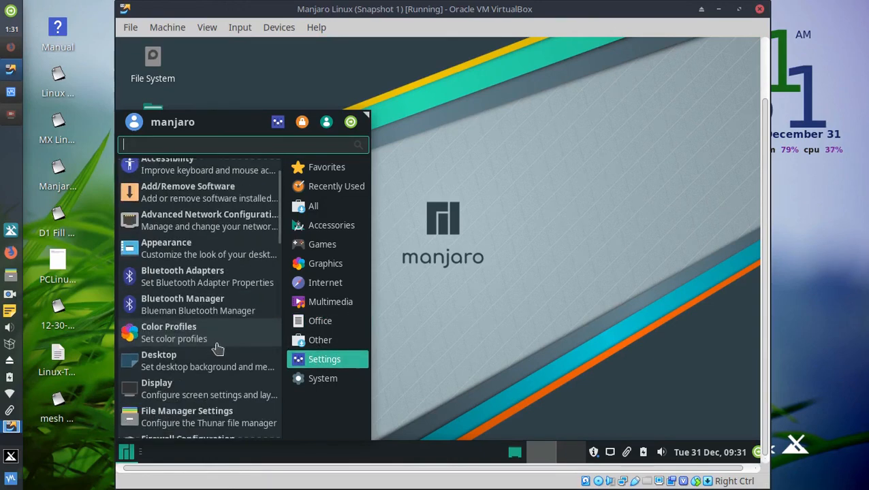
pyautogui.scroll(-2, 220, 349)
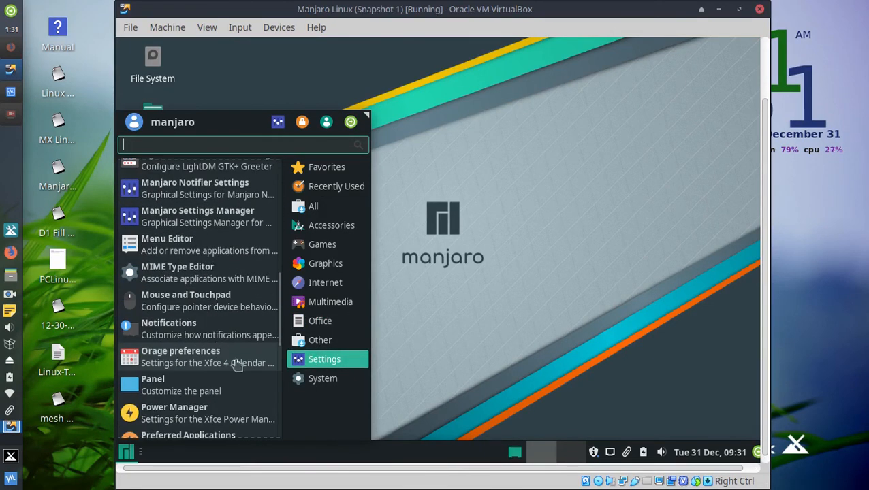
pyautogui.scroll(-3, 237, 362)
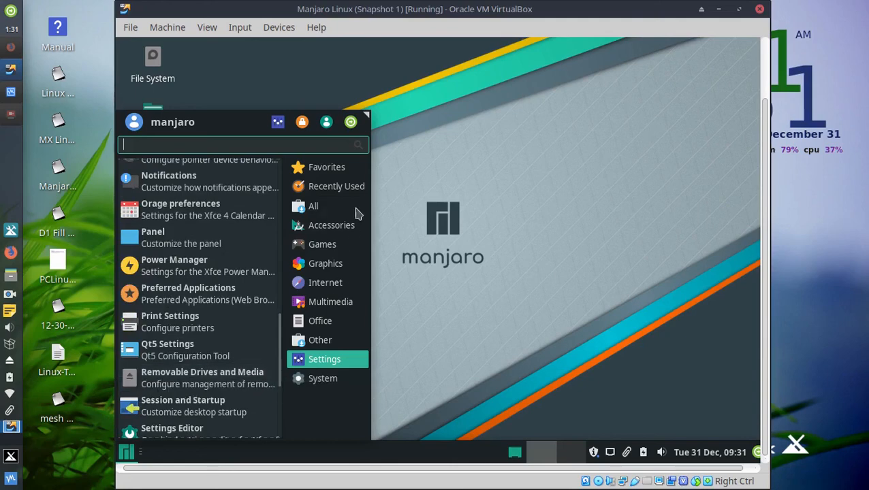
pyautogui.click(492, 167)
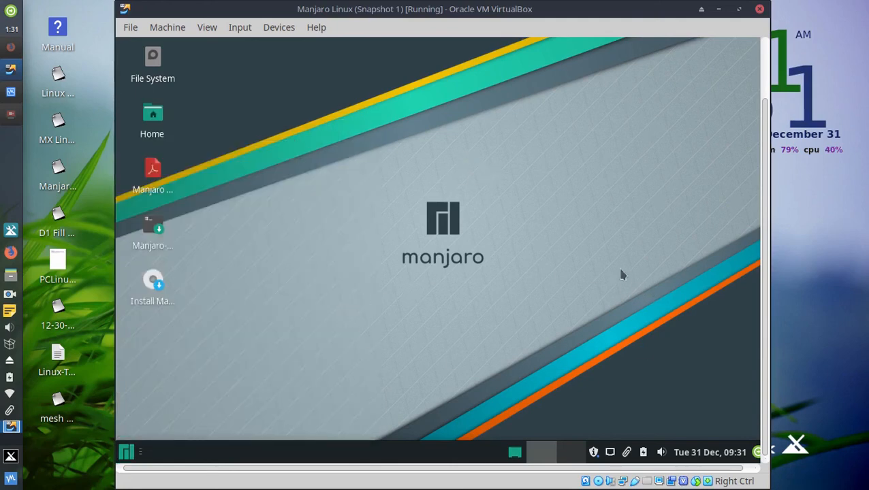
pyautogui.click(18, 120)
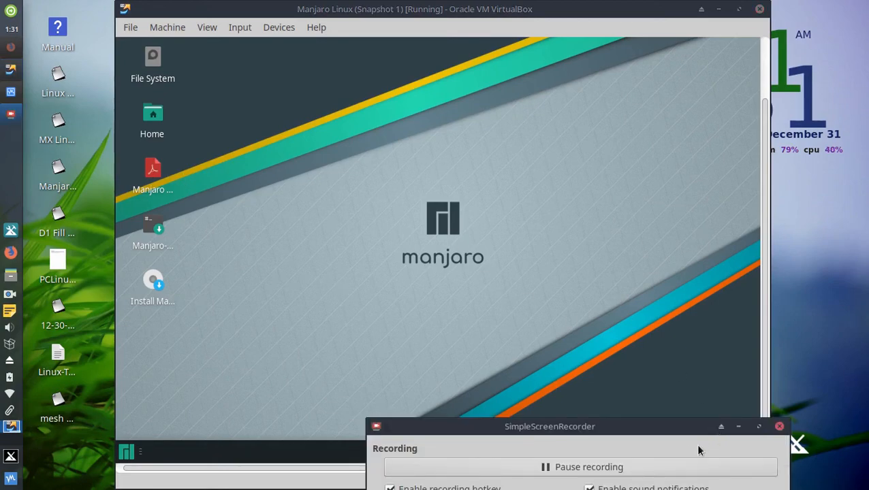